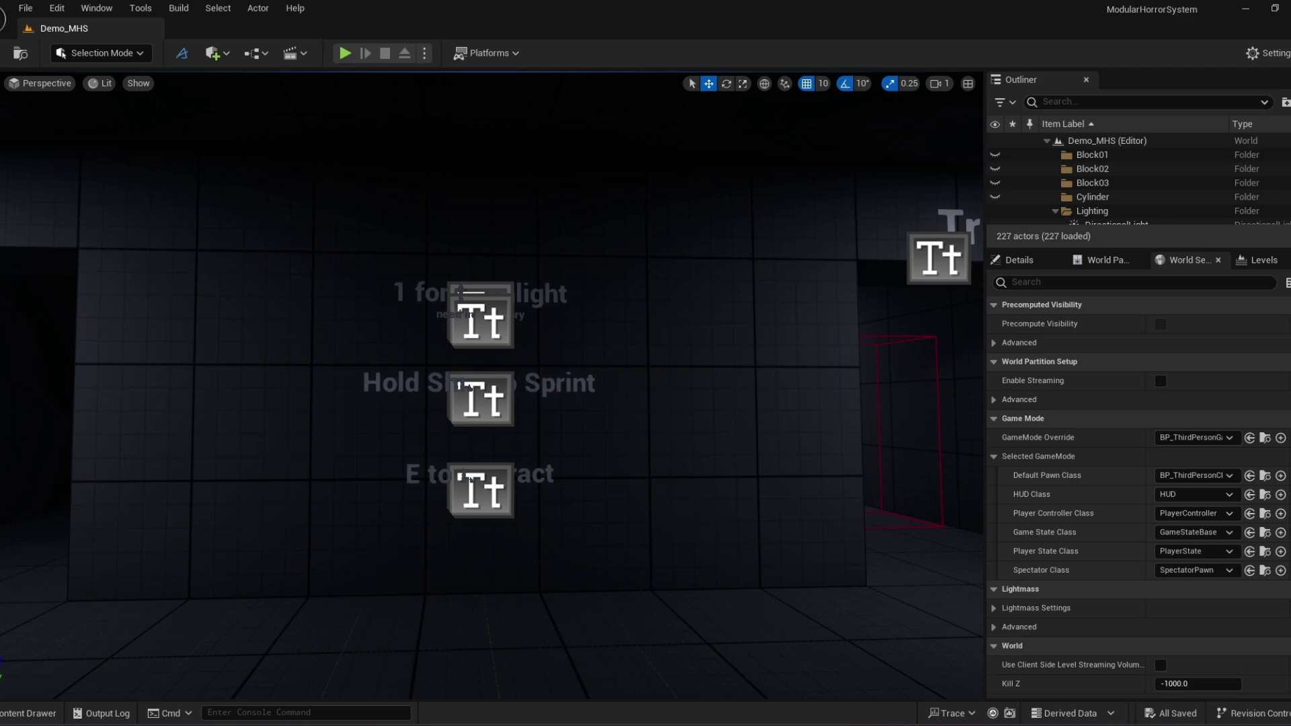
# Look around the demo hub with its Triggers and Interaction areas, ending at the entrance of the Triggers corridor.
pyautogui.click(464, 473)
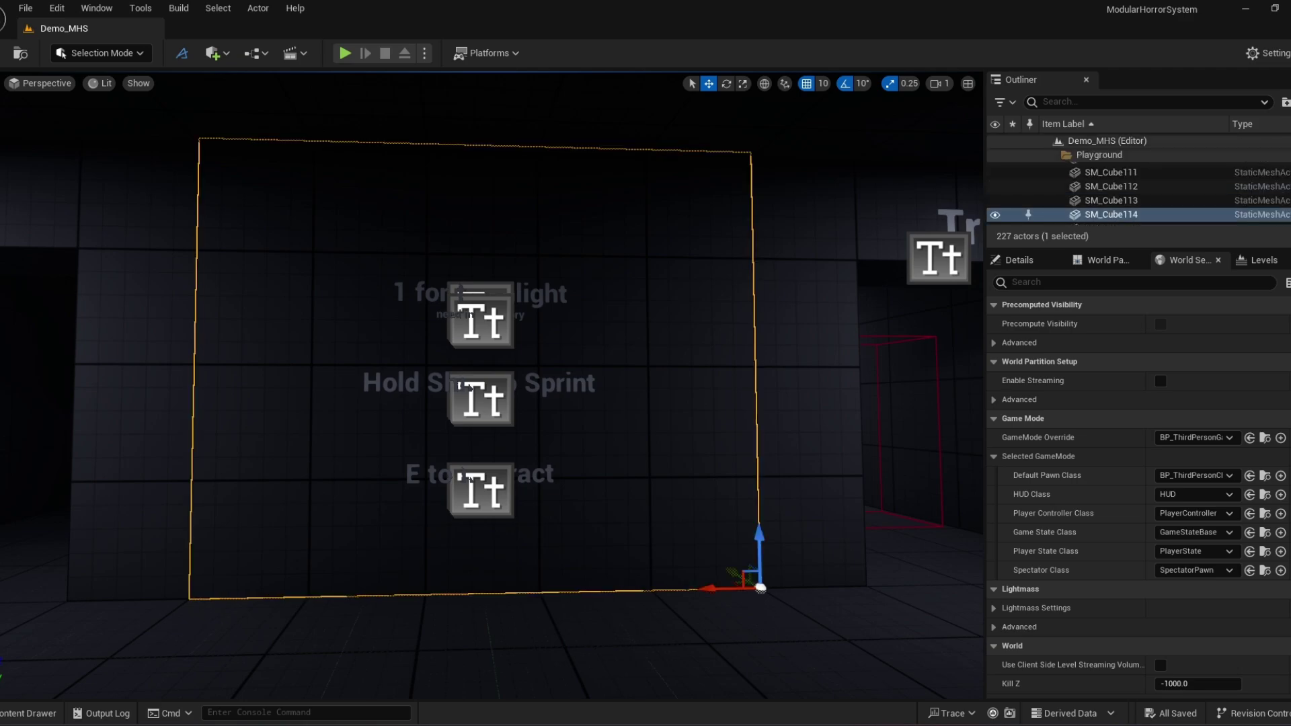
pyautogui.moveTo(464, 473); pyautogui.dragTo(598, 494, button='right')
pyautogui.press('w')
pyautogui.press('s')
pyautogui.press('w')
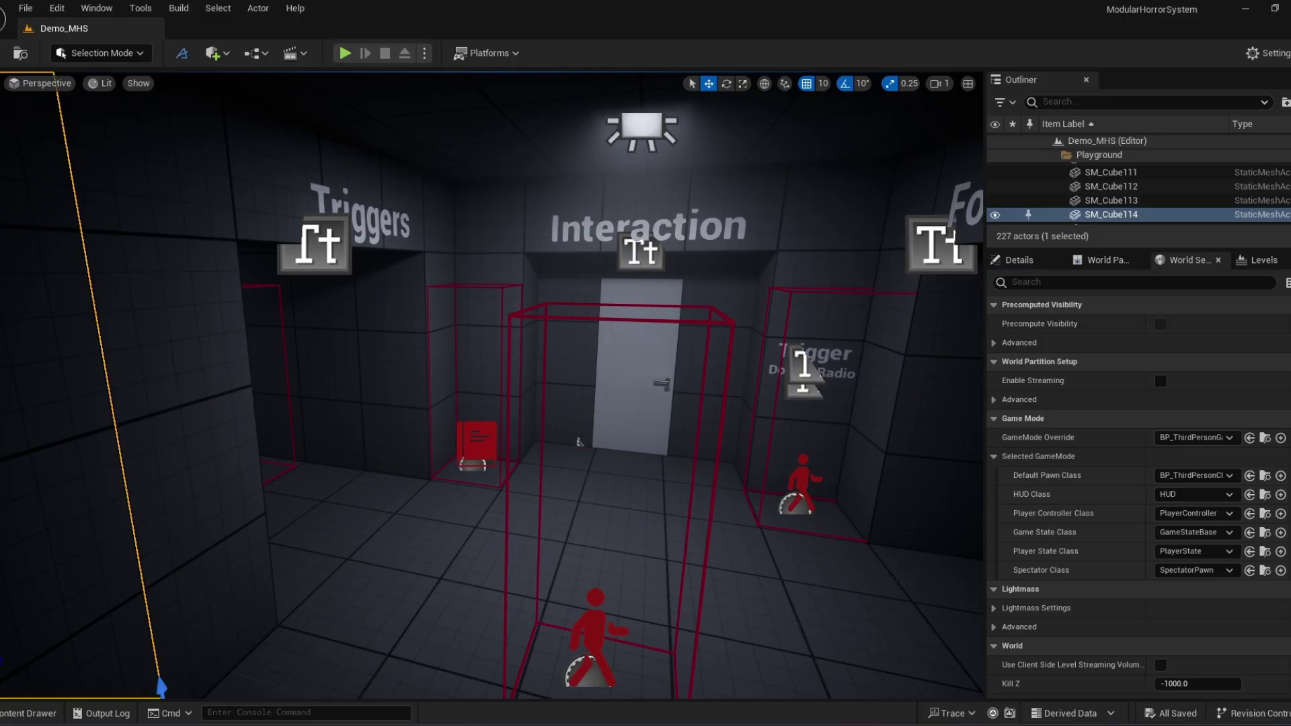
pyautogui.press('s')
pyautogui.moveTo(491, 403); pyautogui.dragTo(612, 289, button='right')
pyautogui.press('w')
pyautogui.moveTo(462, 600); pyautogui.dragTo(462, 600, button='right')
# Select the second trigger volume in the Triggers corridor and expand the first element of its Event array.
pyautogui.click(368, 464)
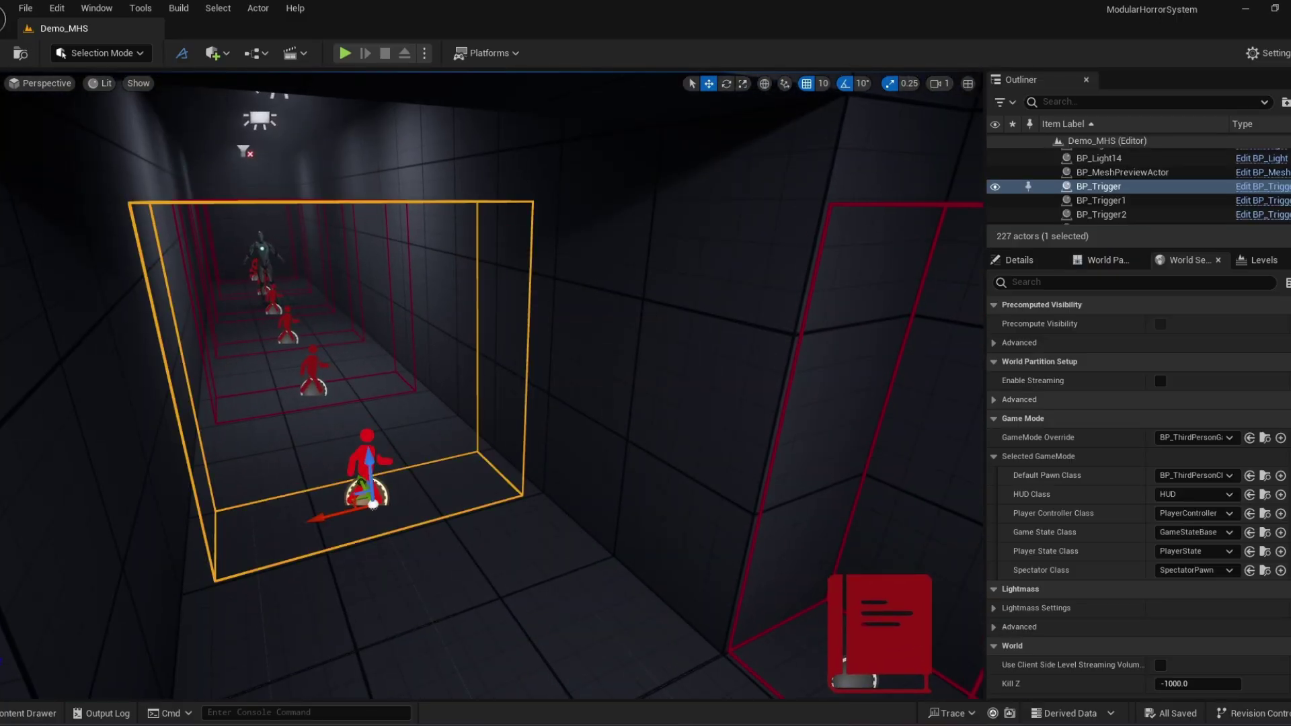
pyautogui.click(1019, 260)
pyautogui.scroll(-4, 1139, 558)
pyautogui.moveTo(436, 307); pyautogui.dragTo(436, 307, button='right')
pyautogui.click(410, 417)
pyautogui.click(1007, 515)
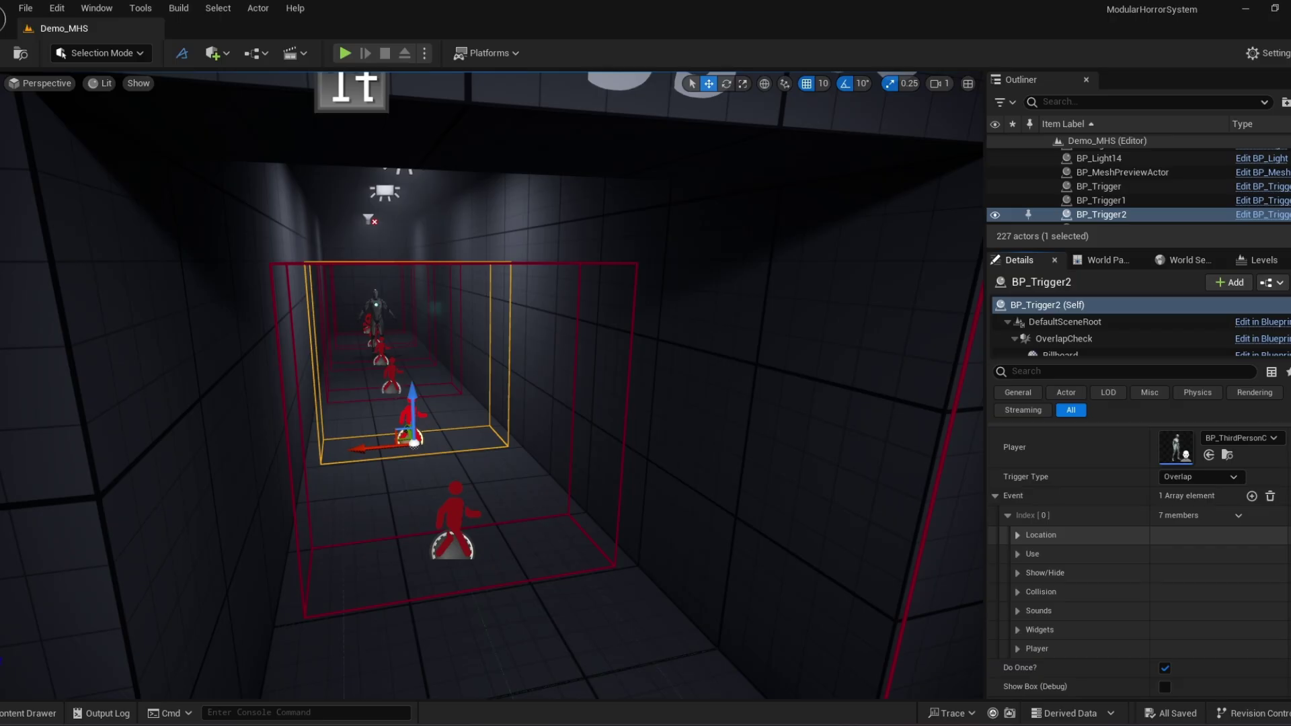
# Examine the Location, Use and Show/Hide options of the selected trigger's event one after another.
pyautogui.click(1017, 534)
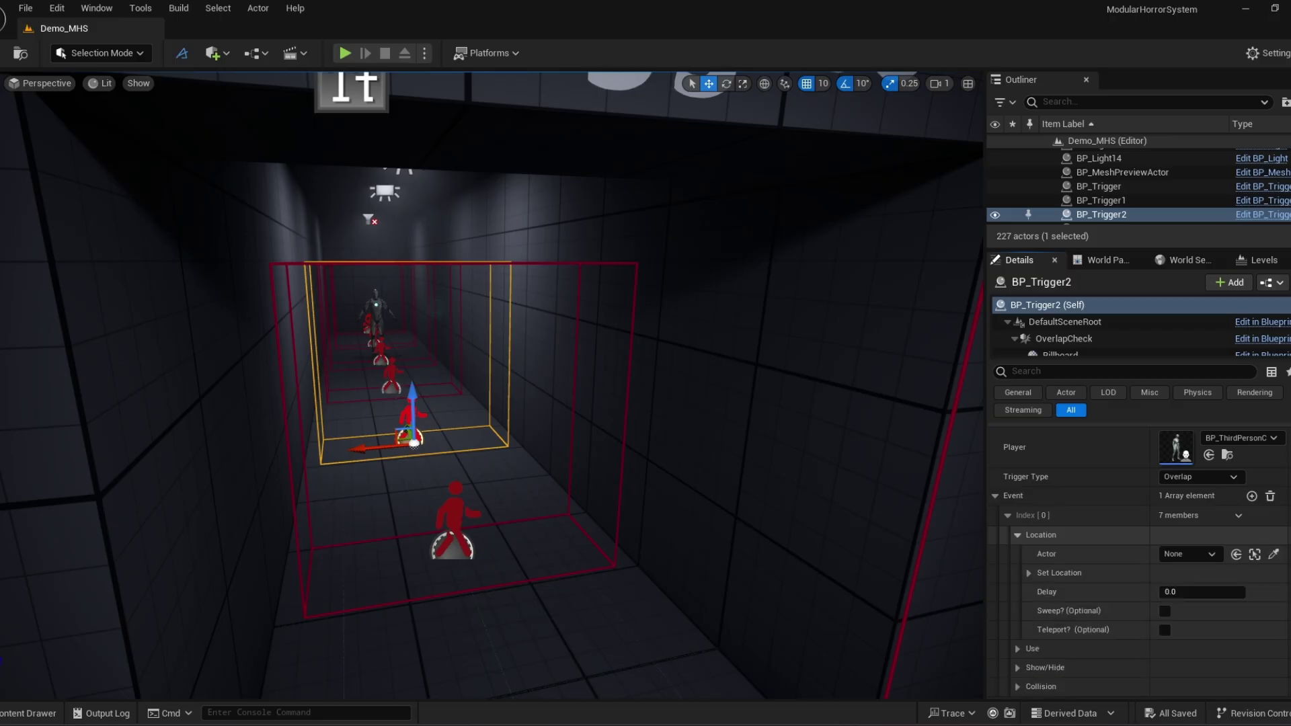
pyautogui.click(1017, 534)
pyautogui.click(1017, 553)
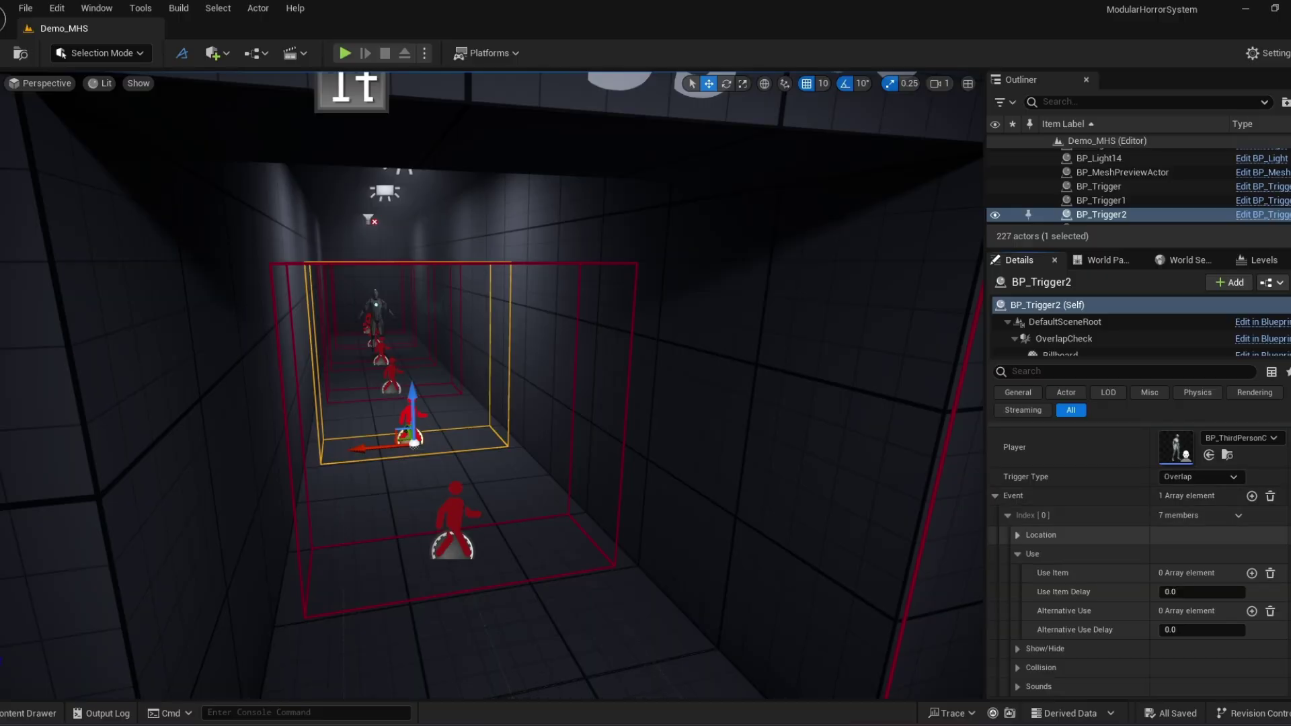
pyautogui.click(1029, 554)
pyautogui.click(1029, 573)
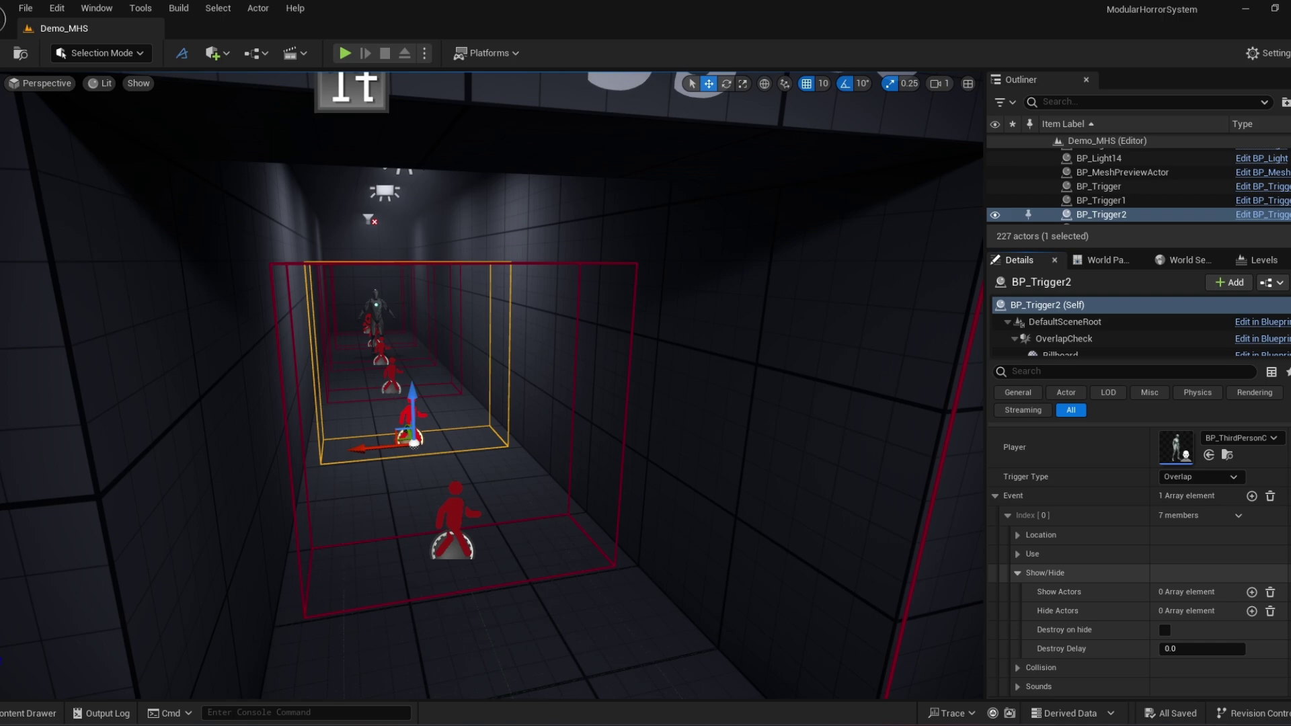
pyautogui.click(1035, 573)
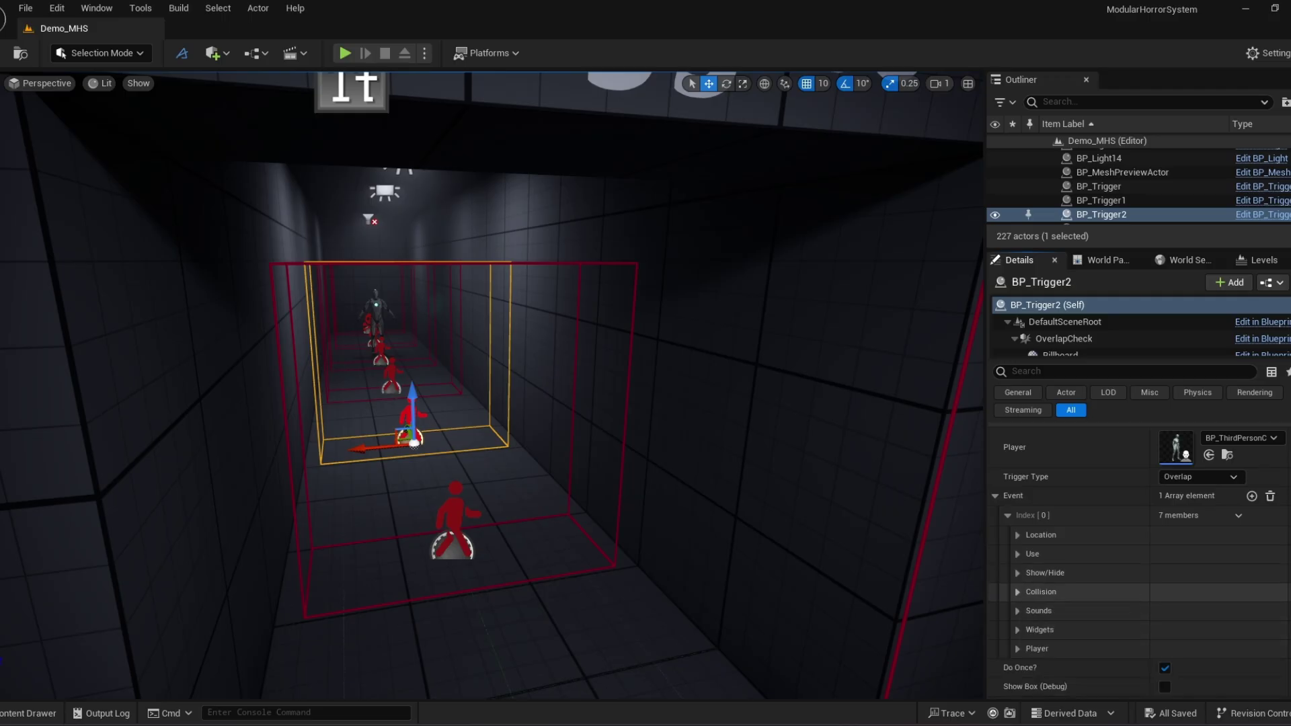
# Examine the Collision and Sounds options of the selected trigger's event.
pyautogui.click(1038, 592)
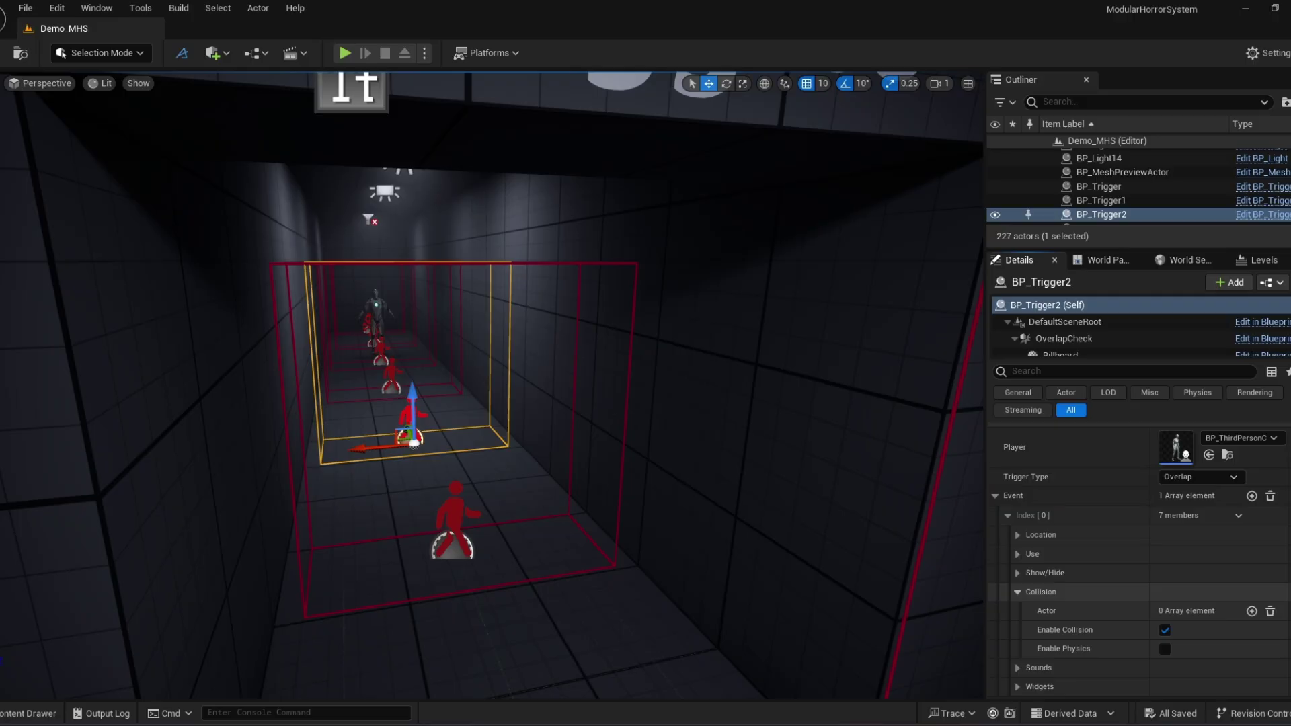
pyautogui.click(1018, 592)
pyautogui.click(1018, 611)
pyautogui.scroll(-2, 1017, 611)
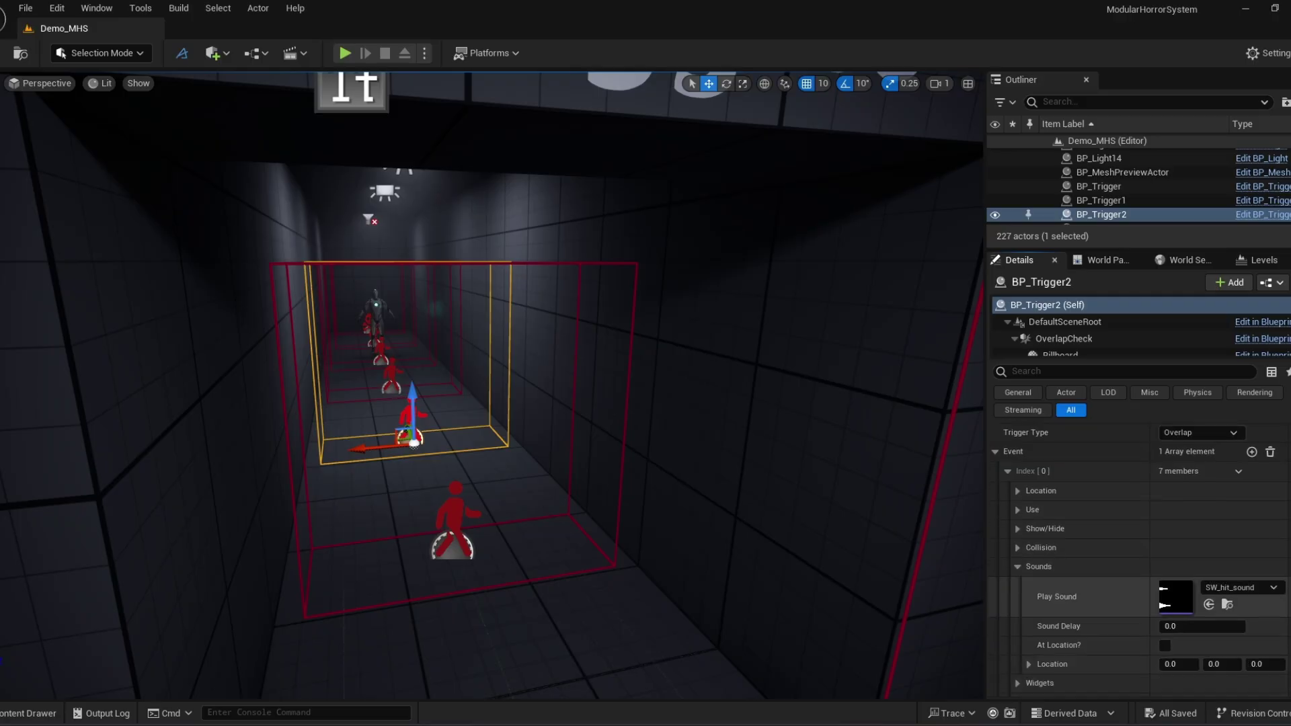
pyautogui.scroll(-1, 1137, 558)
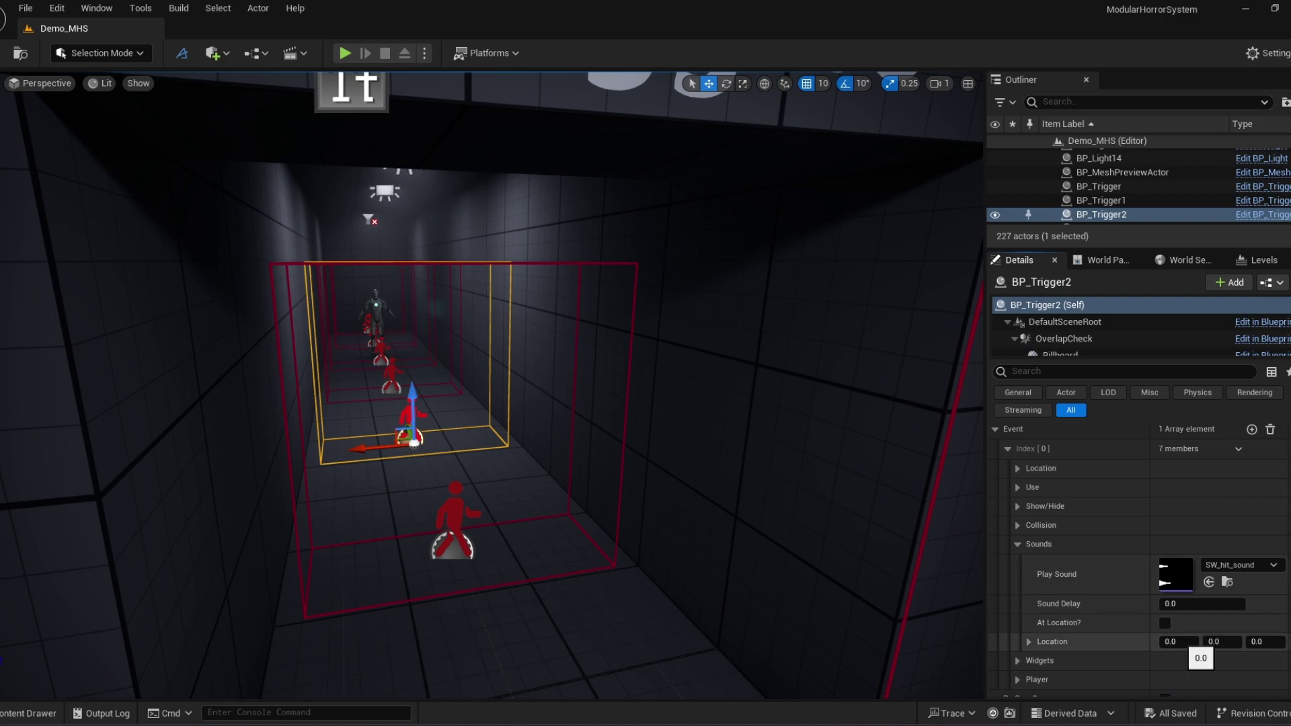
pyautogui.scroll(-2, 1203, 642)
pyautogui.click(1018, 498)
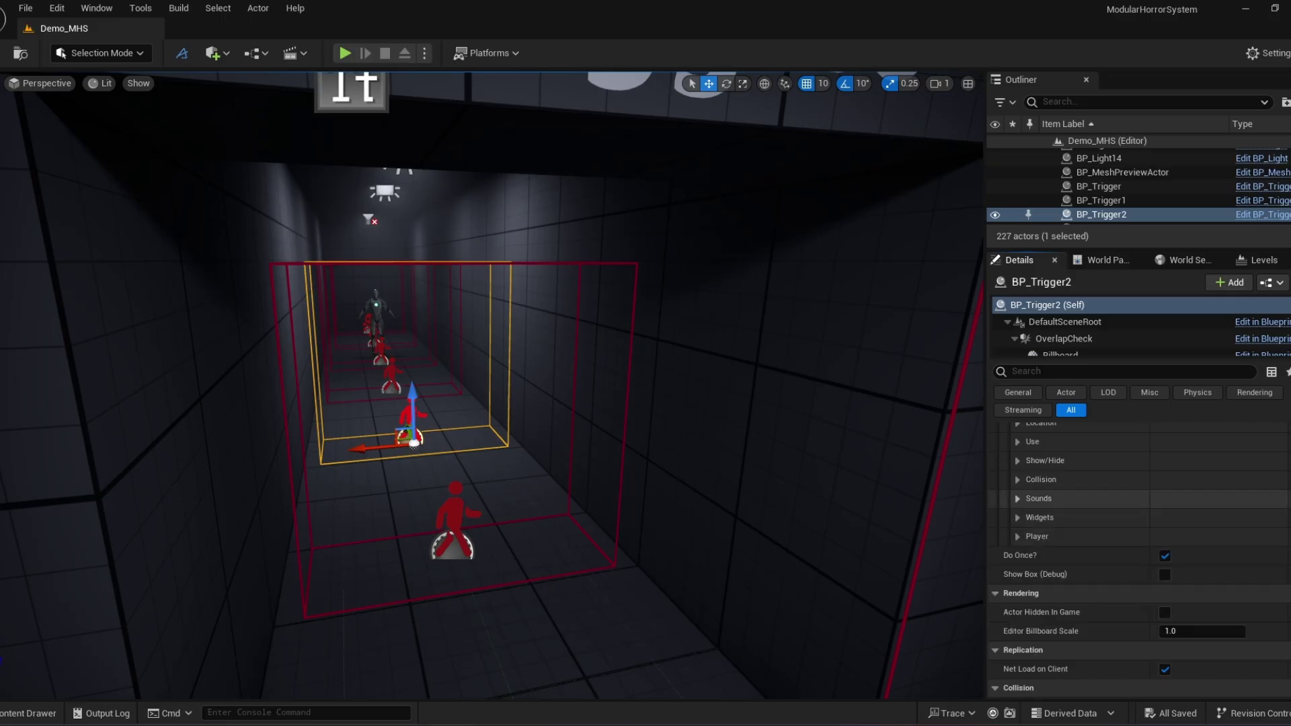
# Examine the event's Widgets options and its Player options, including Force Look and Effects.
pyautogui.click(1017, 518)
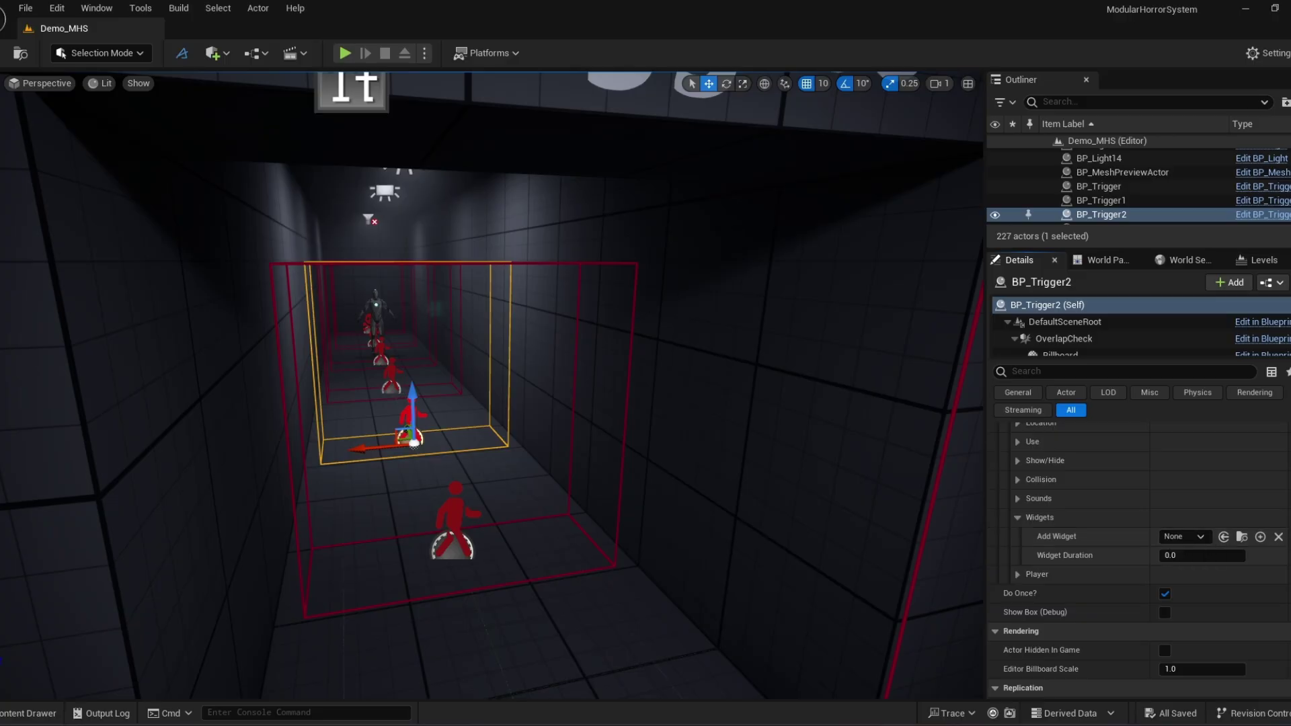
pyautogui.click(1039, 517)
pyautogui.click(1037, 536)
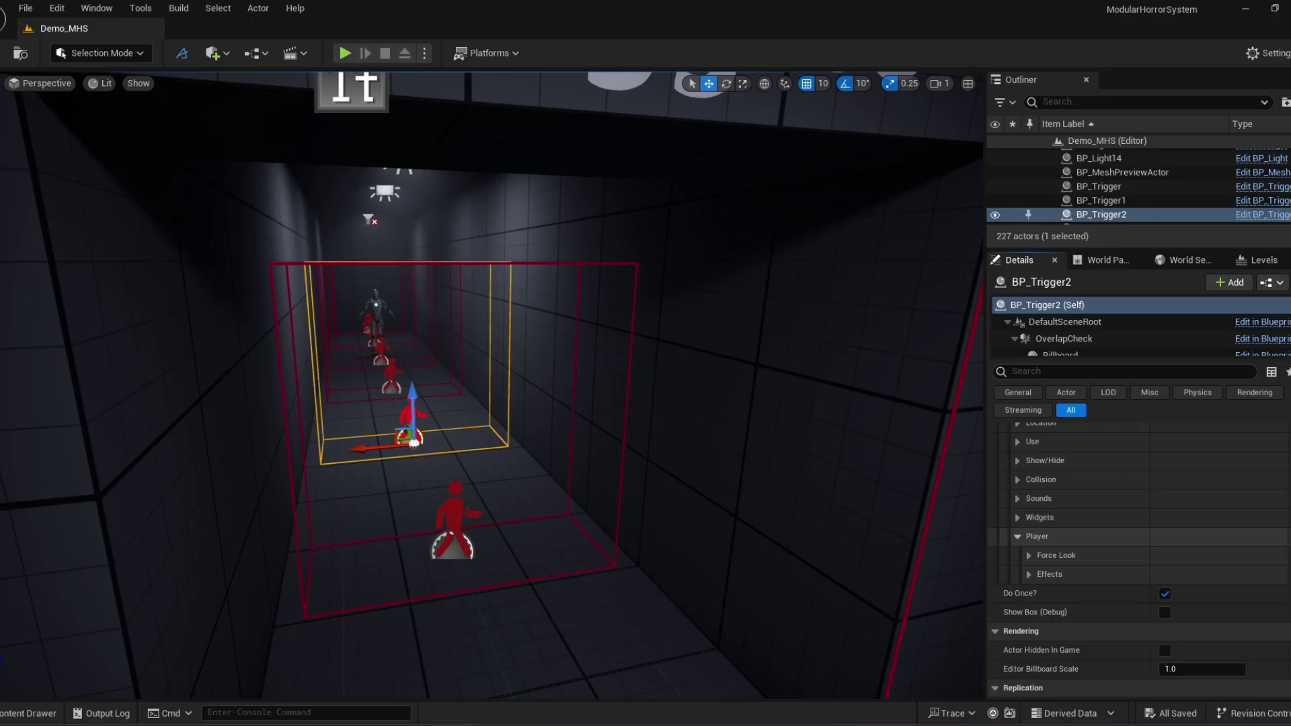
pyautogui.click(1055, 555)
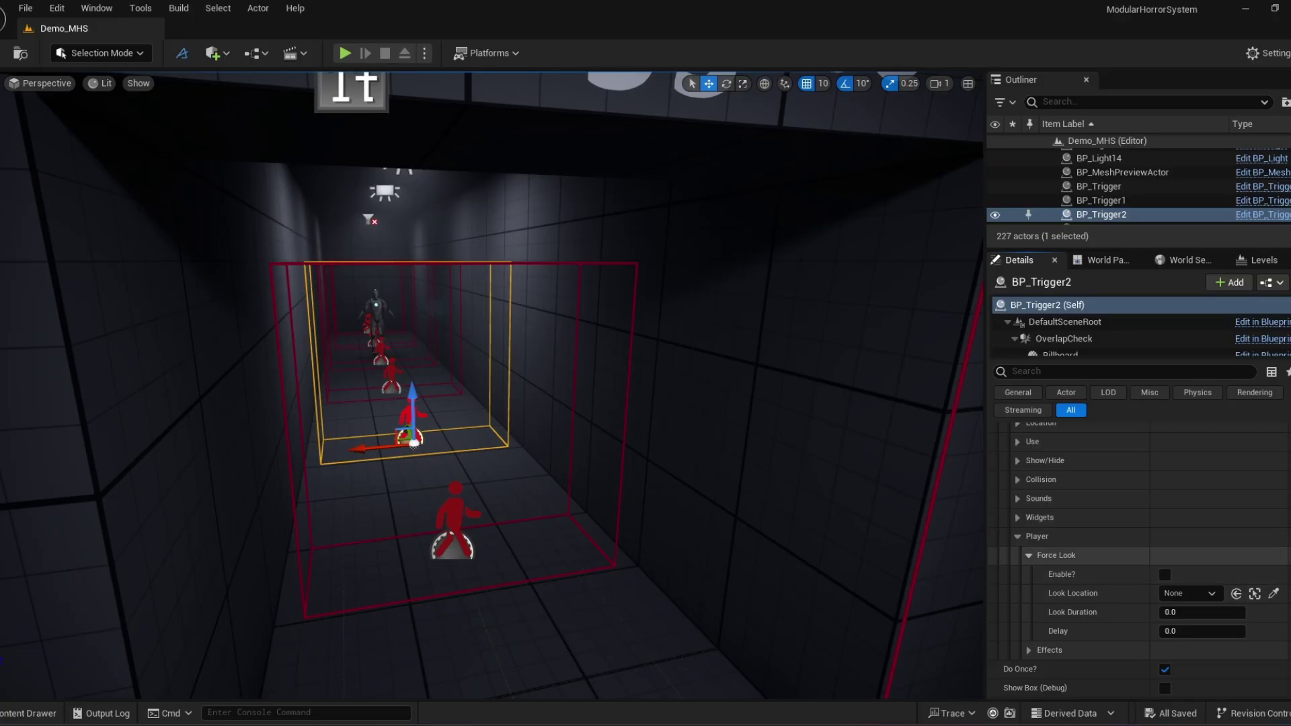
pyautogui.click(1029, 556)
pyautogui.click(1029, 574)
pyautogui.scroll(-1, 1028, 574)
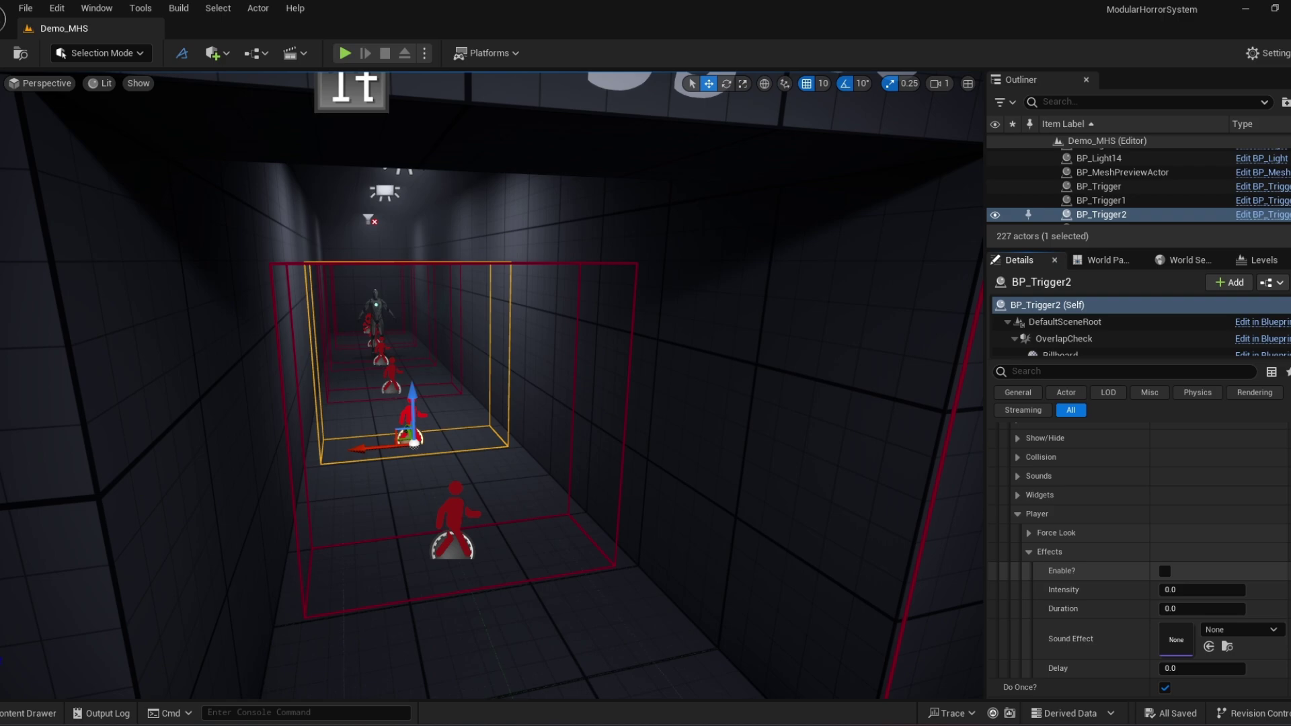
pyautogui.click(1036, 514)
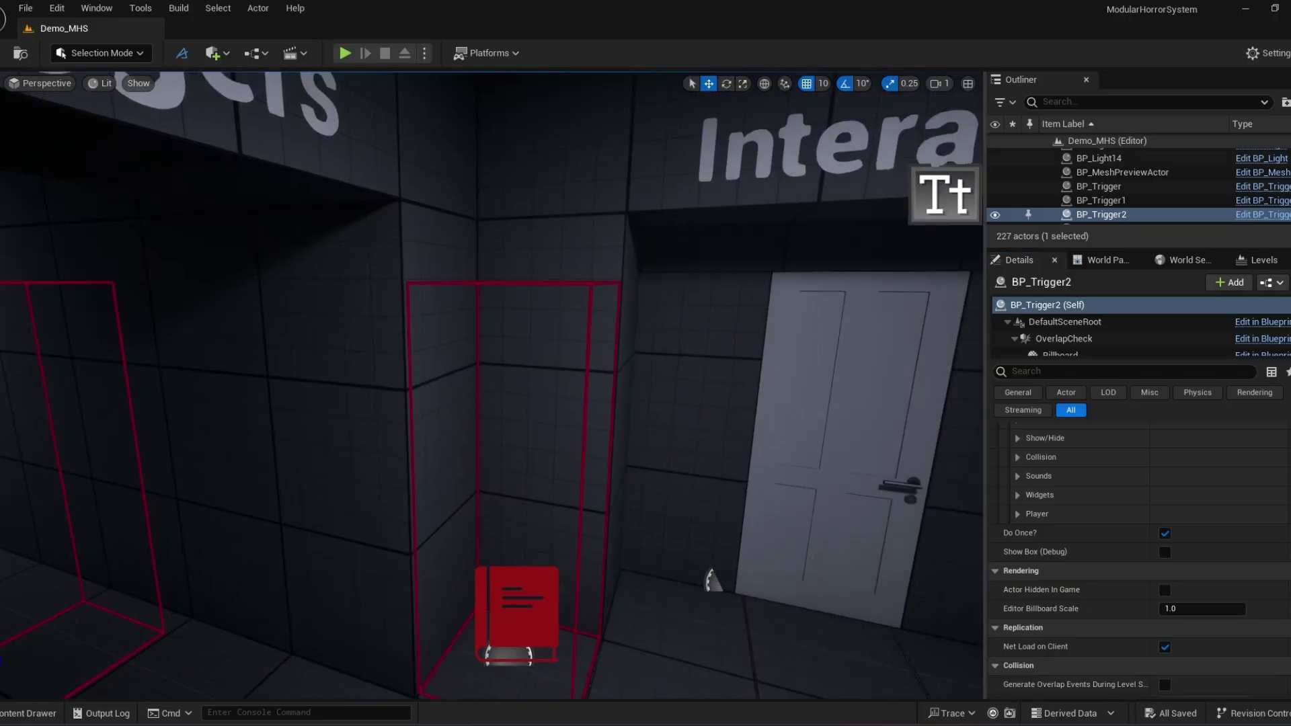
# Go to the Interaction room and select the nearest picture frame on the wall to inspect its properties.
pyautogui.moveTo(491, 383); pyautogui.dragTo(390, 387, button='right')
pyautogui.moveTo(491, 383); pyautogui.dragTo(565, 383, button='right')
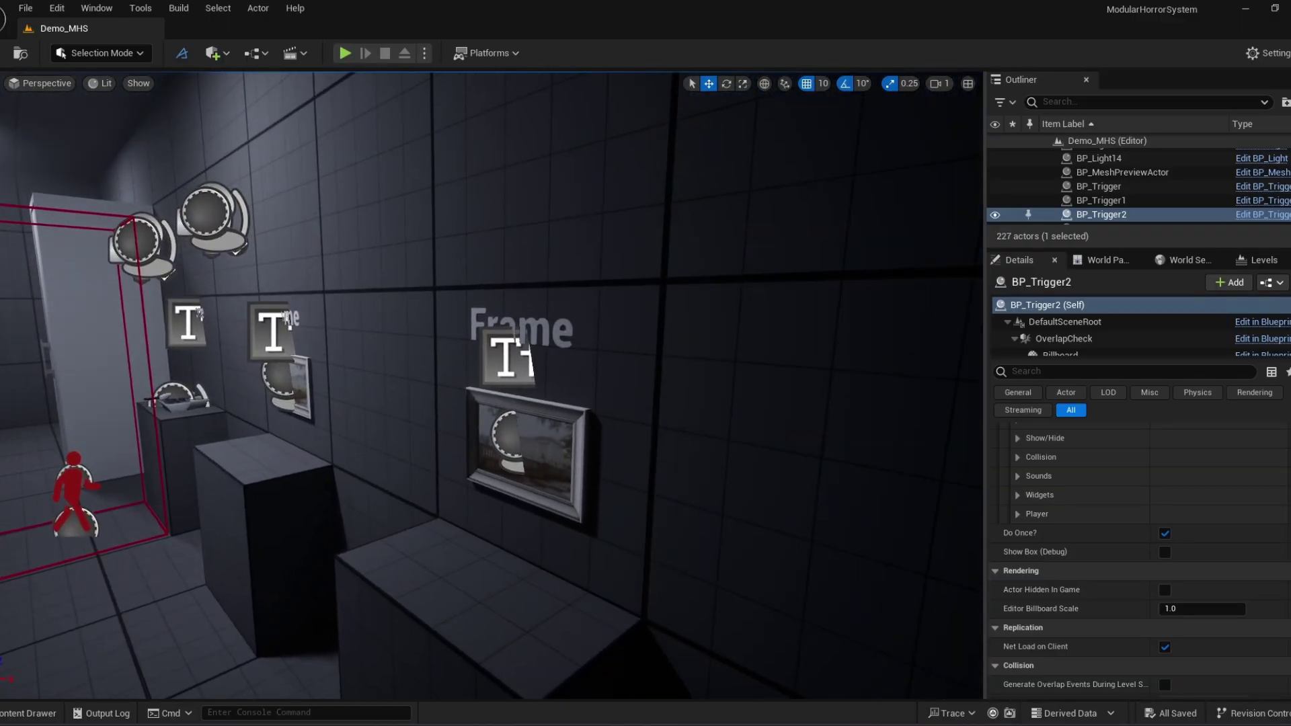
pyautogui.click(524, 454)
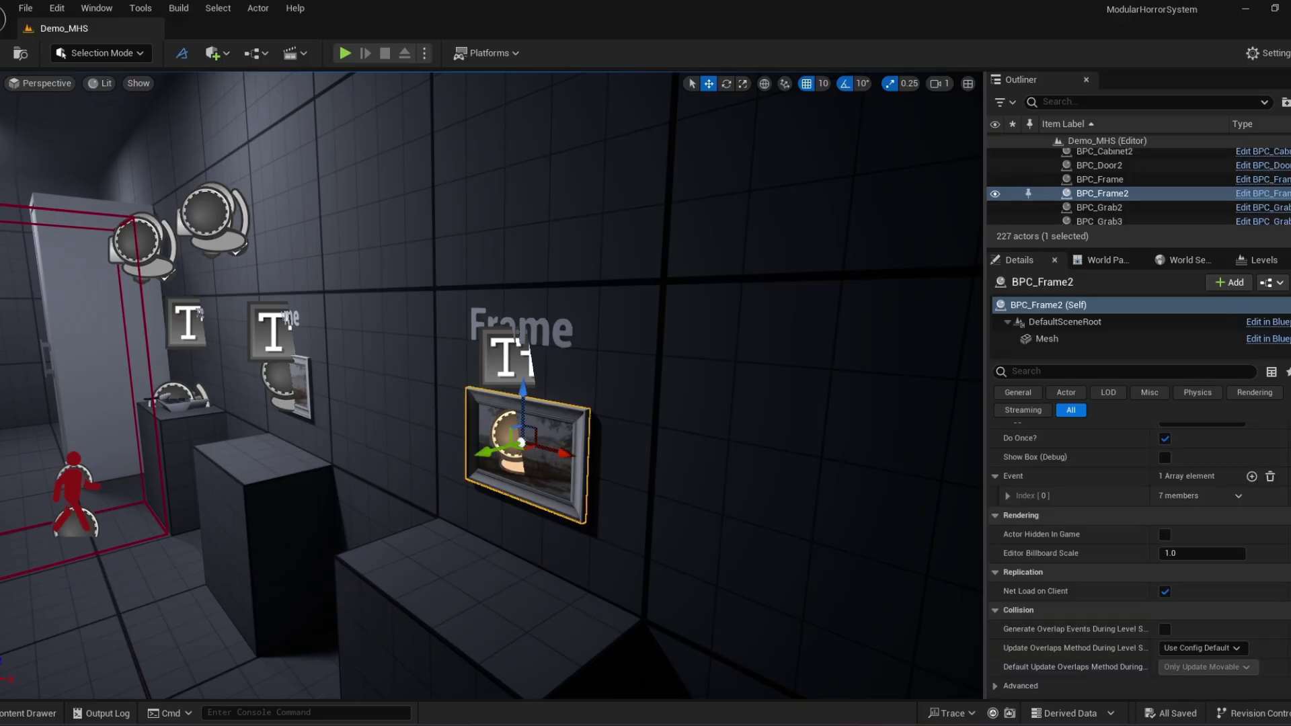
# Play the level in the selected viewport and interact with the nearest picture frame to rotate it.
pyautogui.click(425, 53)
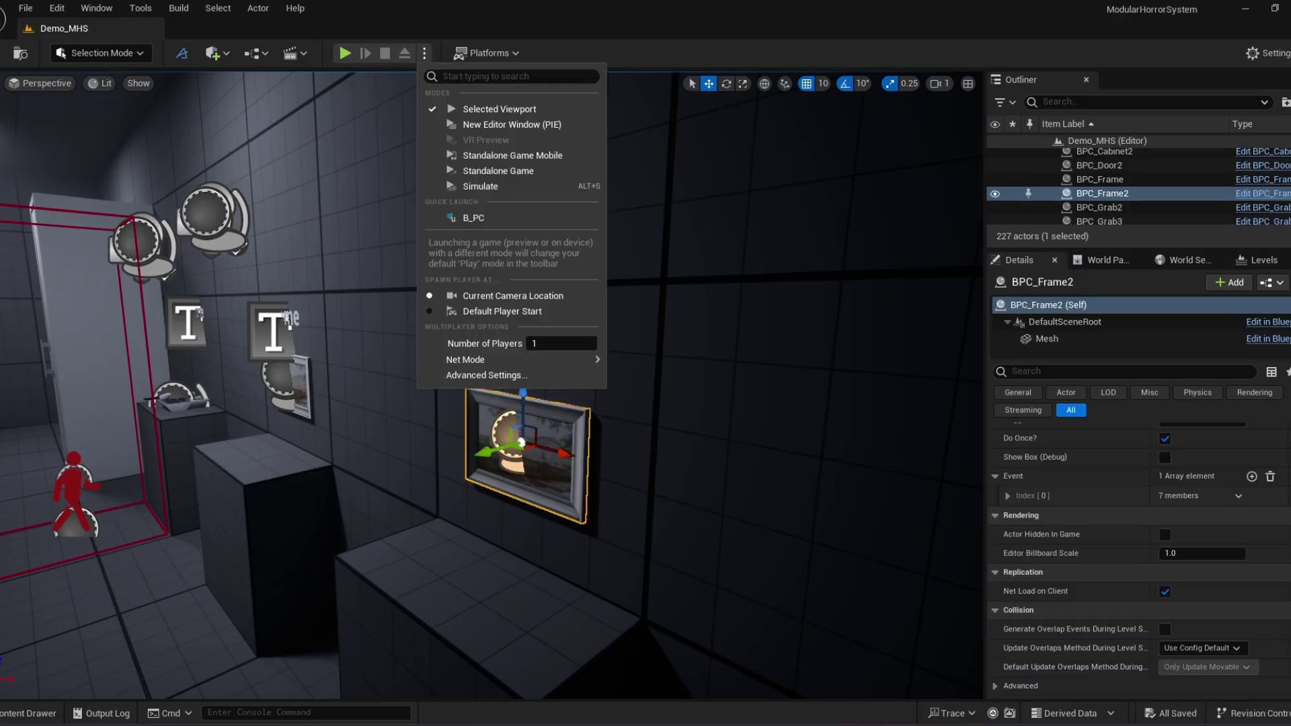
pyautogui.click(499, 109)
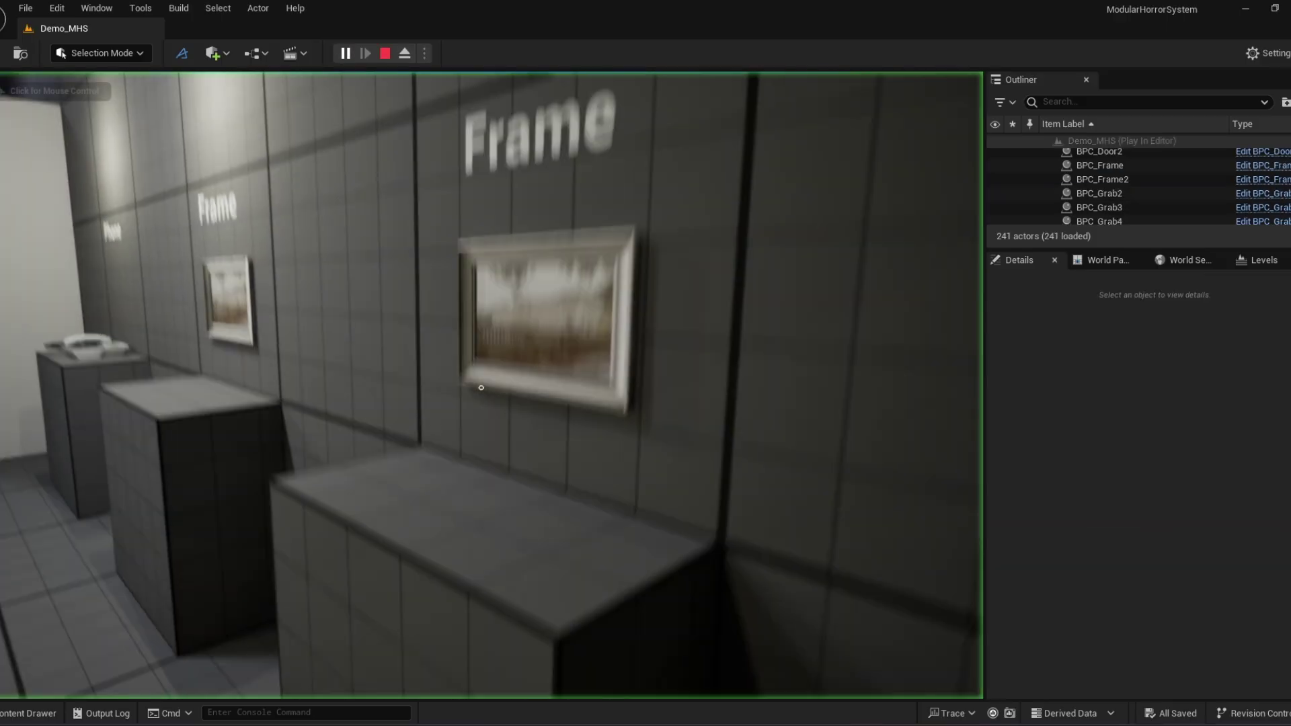
pyautogui.click(481, 387)
pyautogui.press('w')
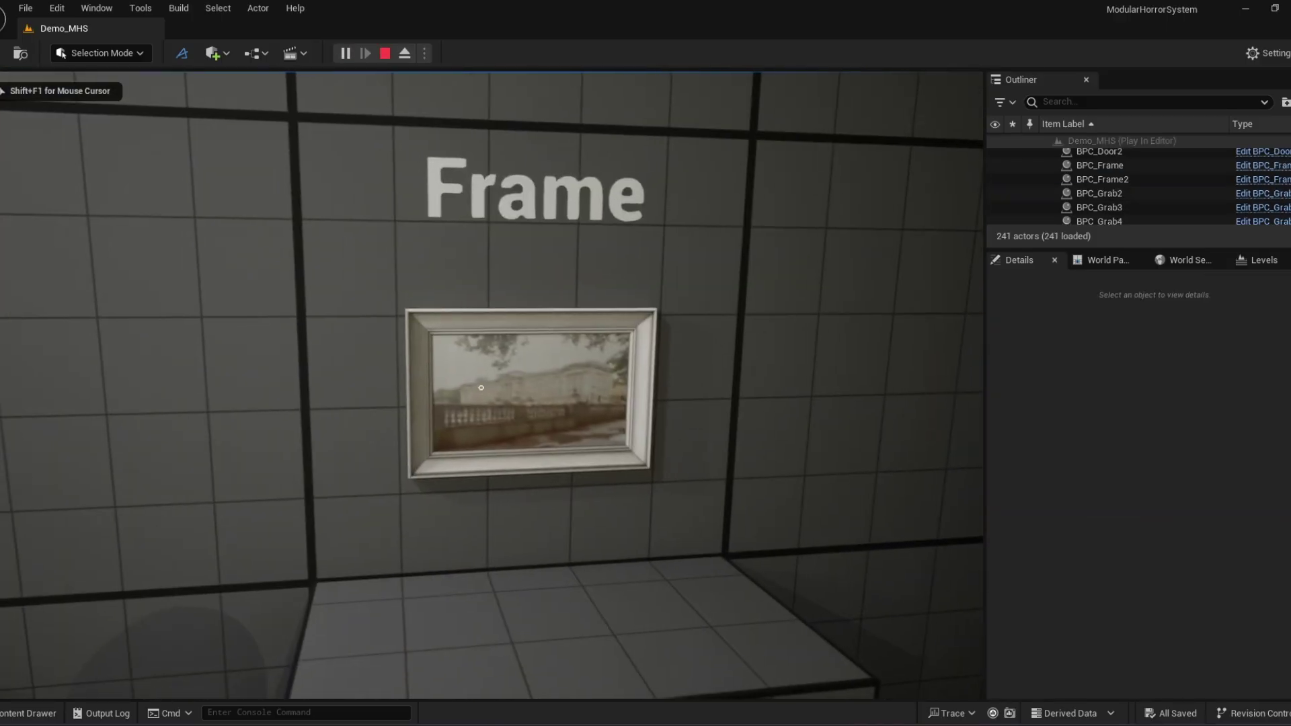
pyautogui.press('w')
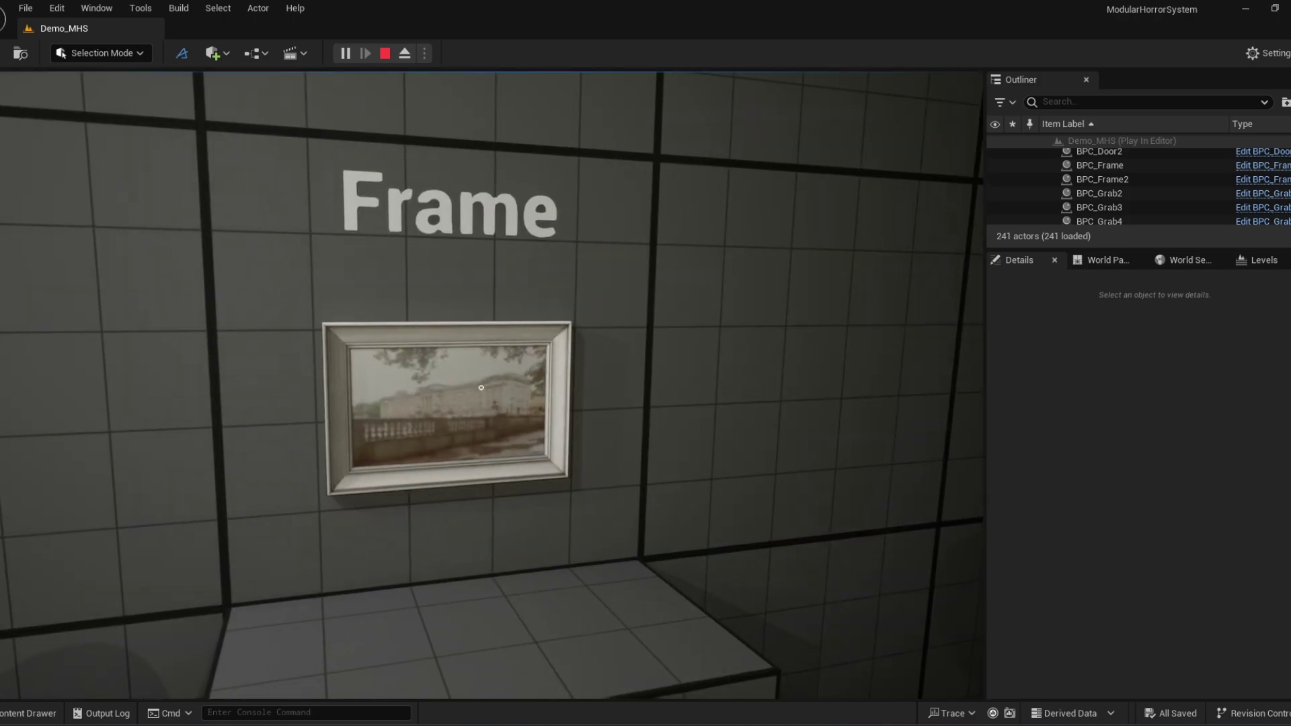
pyautogui.click(481, 387)
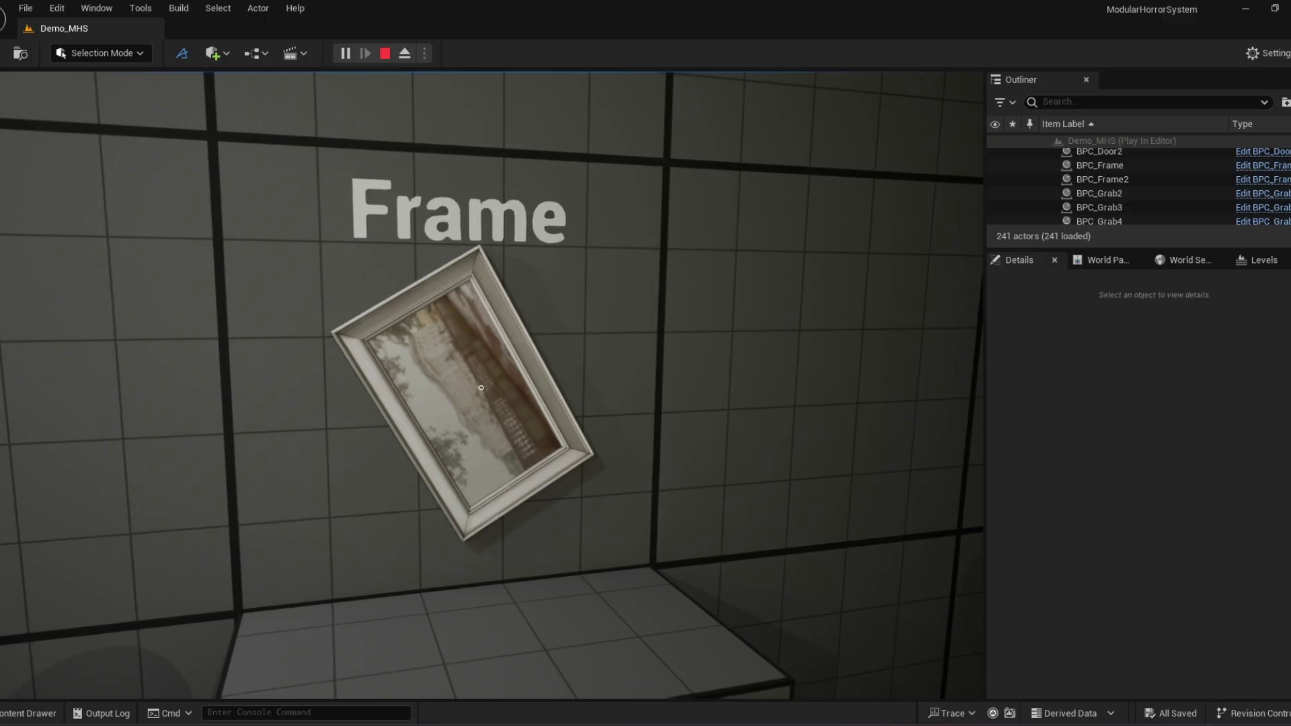
# Walk through the Interaction room, viewing the Item Overlap Trigger display and the grabbable item pedestals.
pyautogui.press('w')
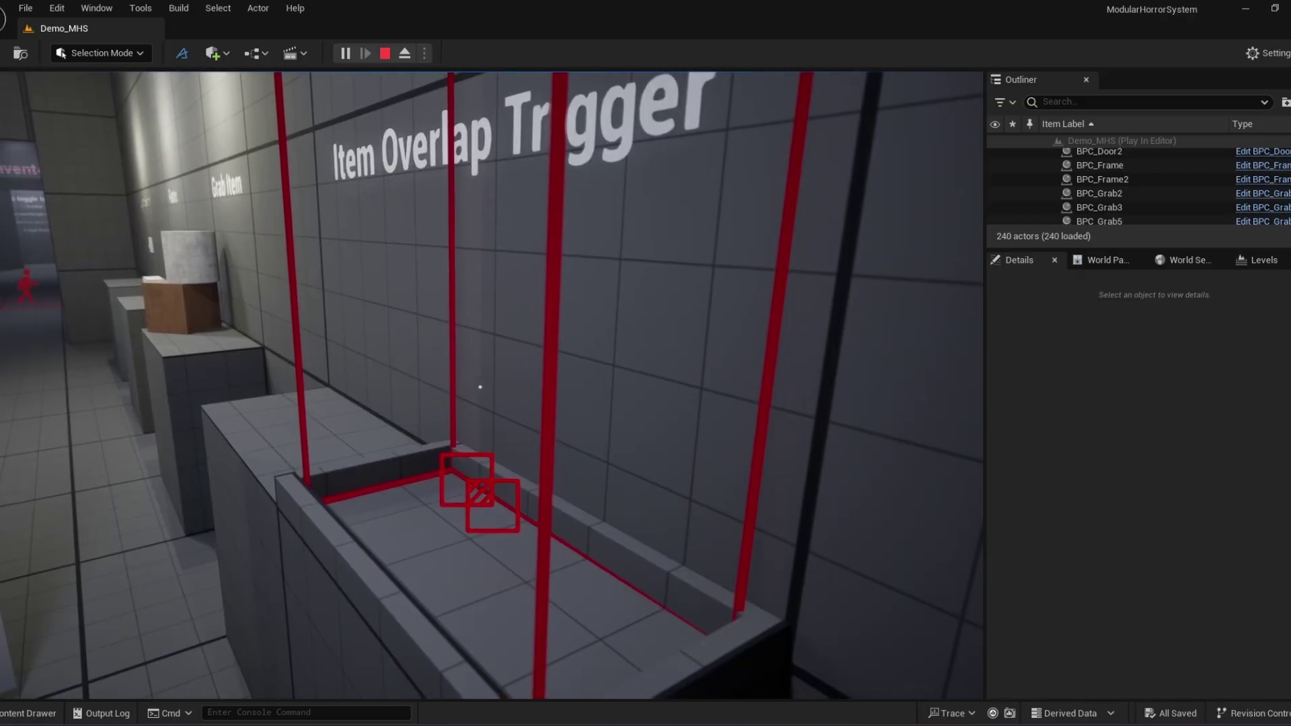
pyautogui.press('w')
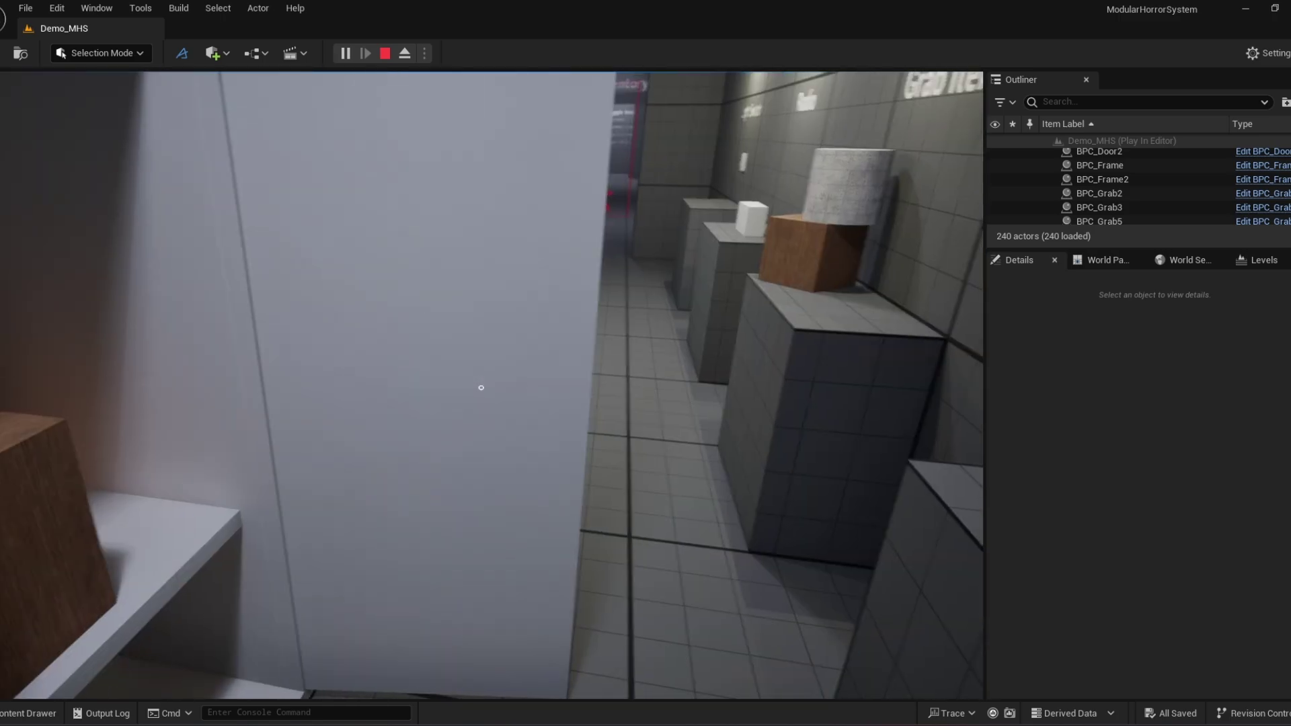
pyautogui.moveTo(480, 387)
pyautogui.press('w')
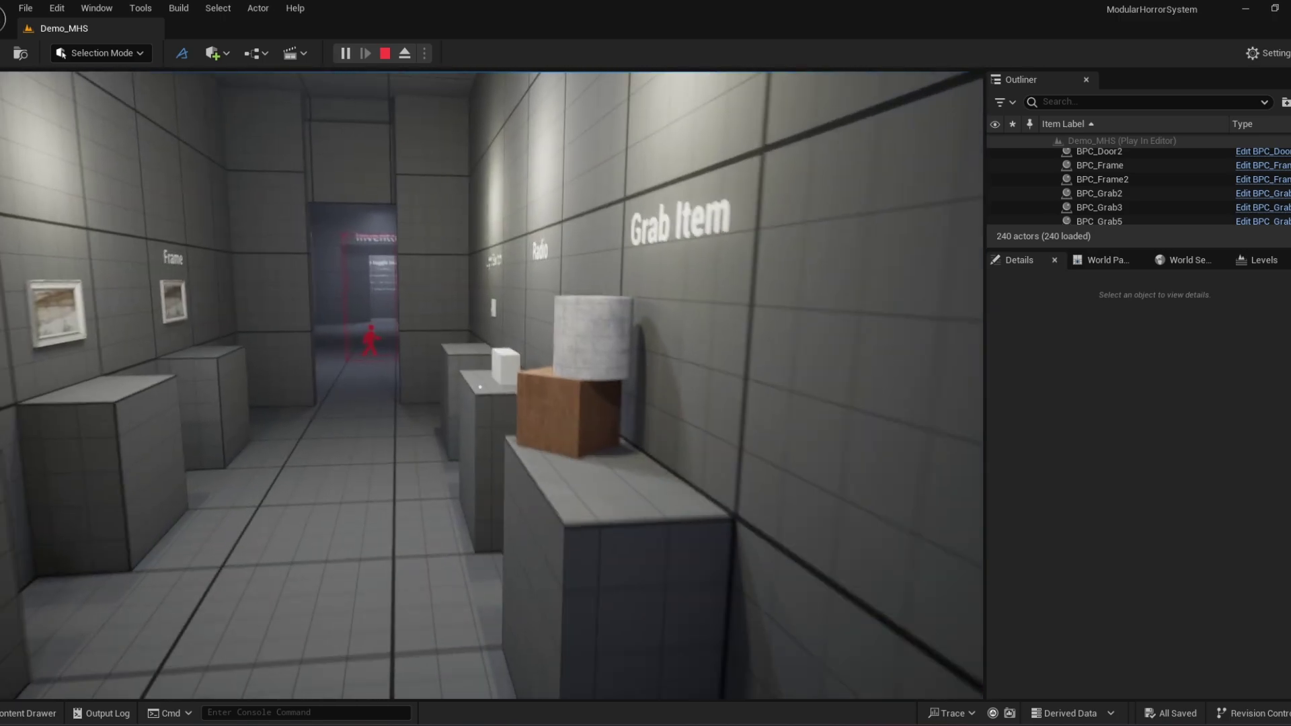
# Walk over the wood and tile floor surfaces in the dark corridor and return to the central hub.
pyautogui.press('w')
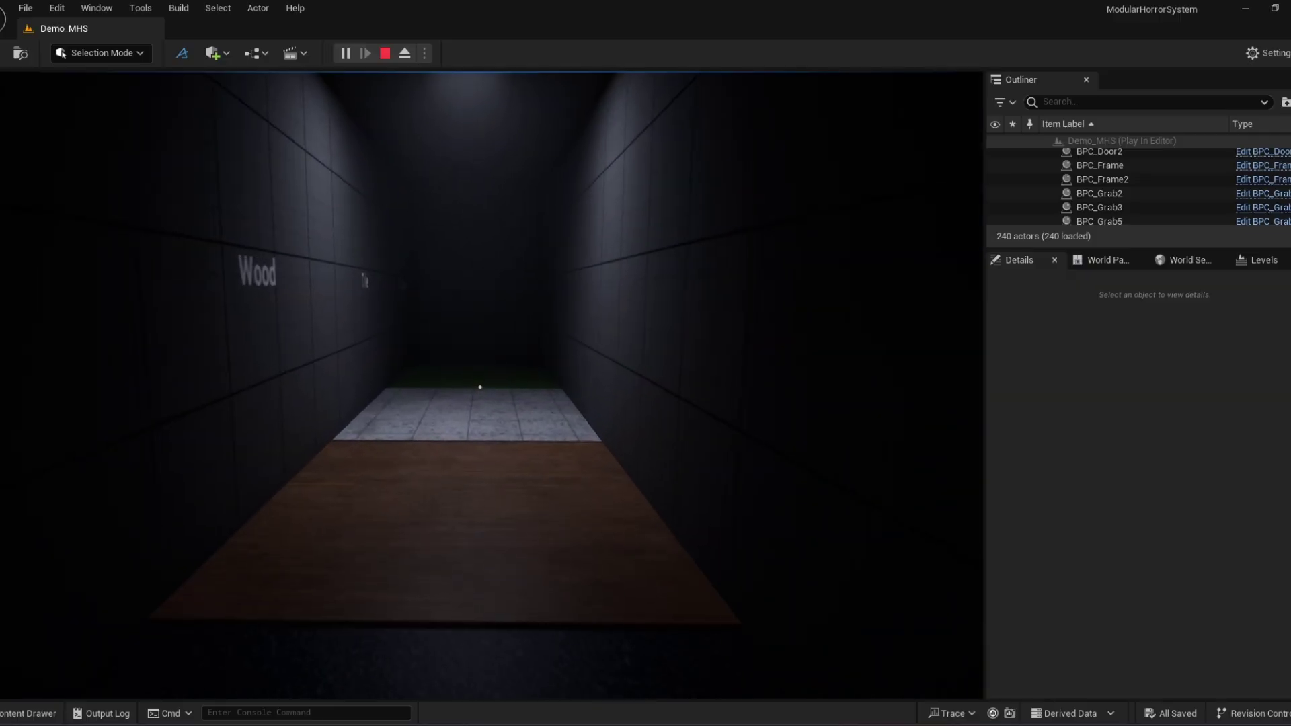
pyautogui.press('w')
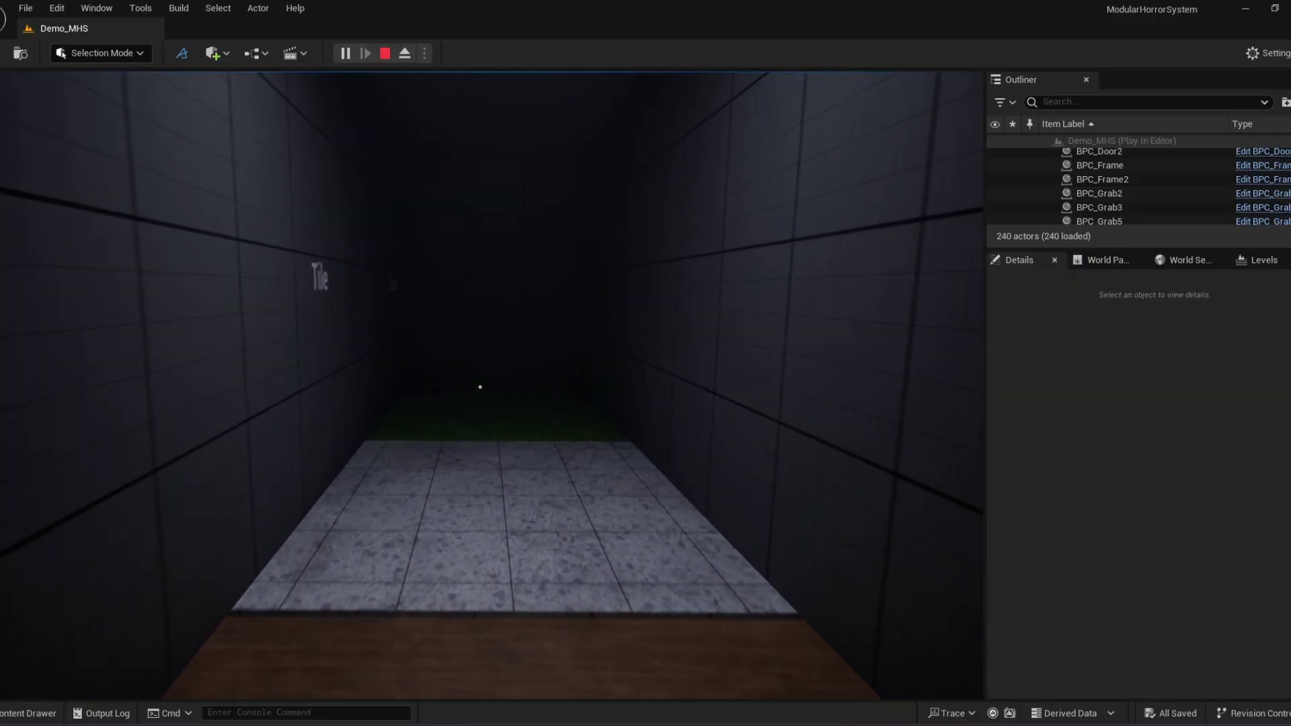
pyautogui.press('w')
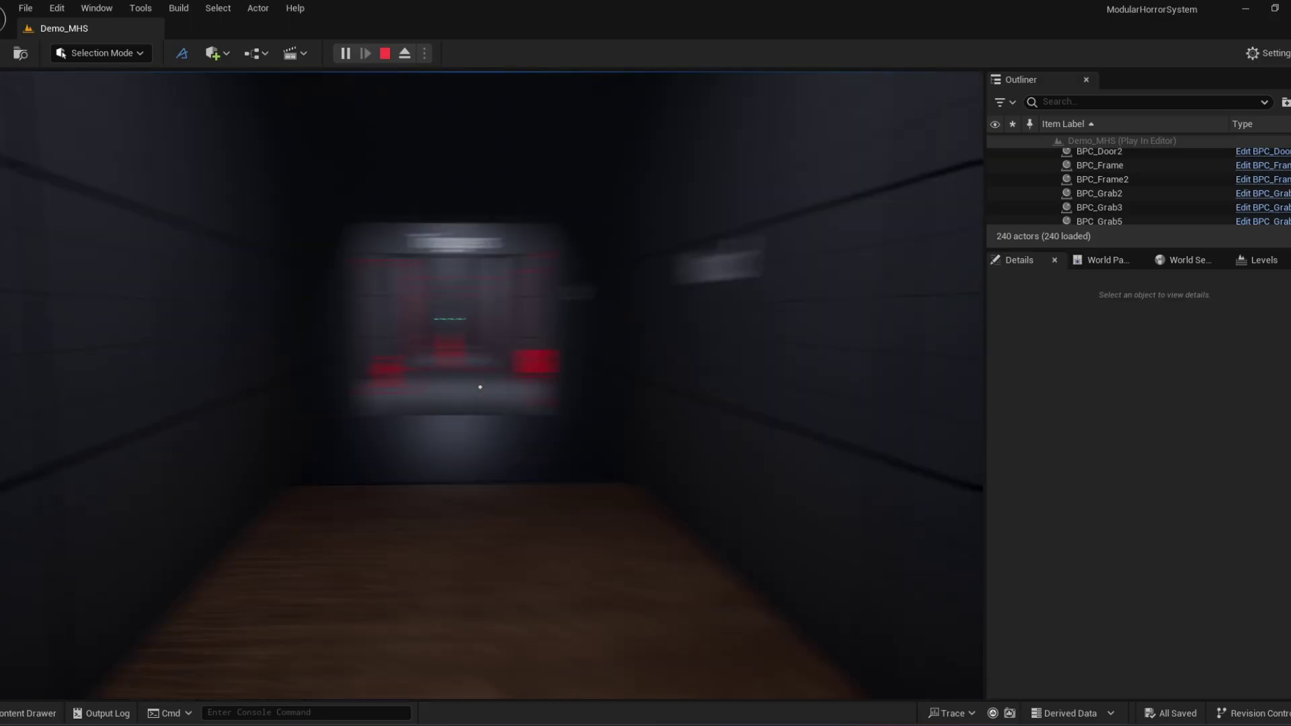
pyautogui.press('w')
pyautogui.press('w')
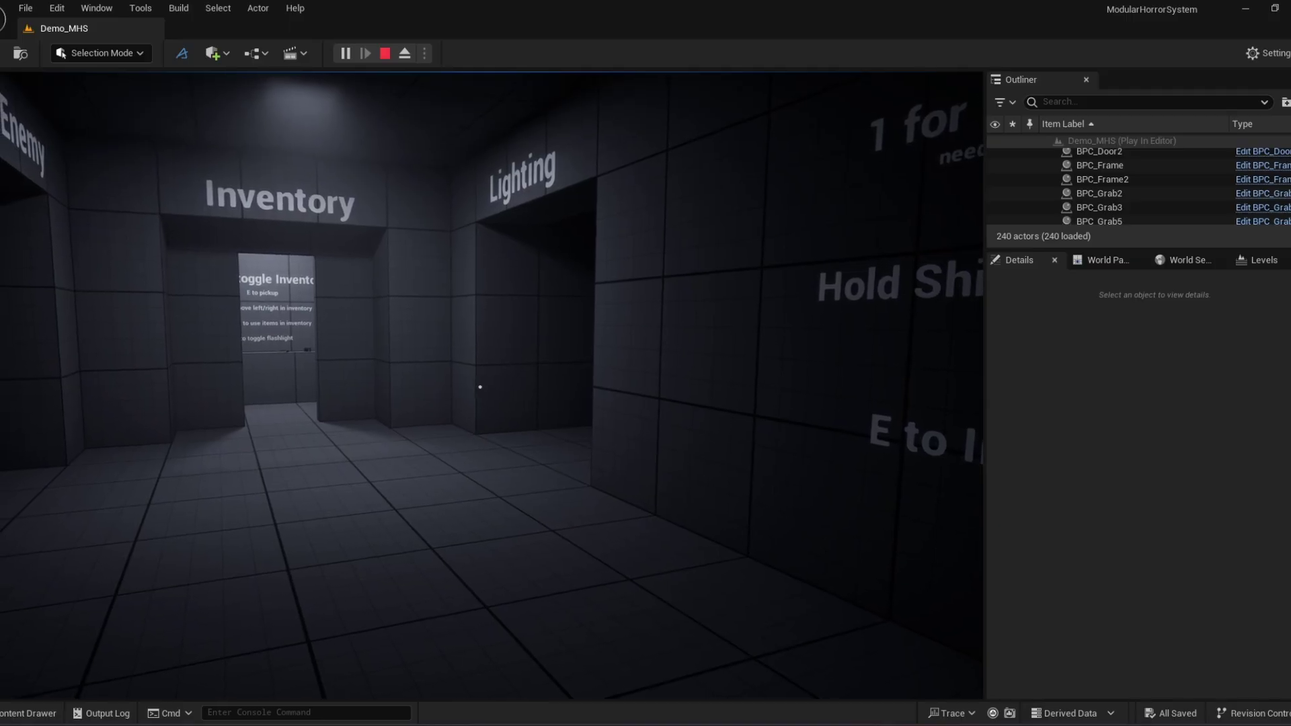
# Enter the Lighting corridor and view the light color and intensity display rooms.
pyautogui.press('w')
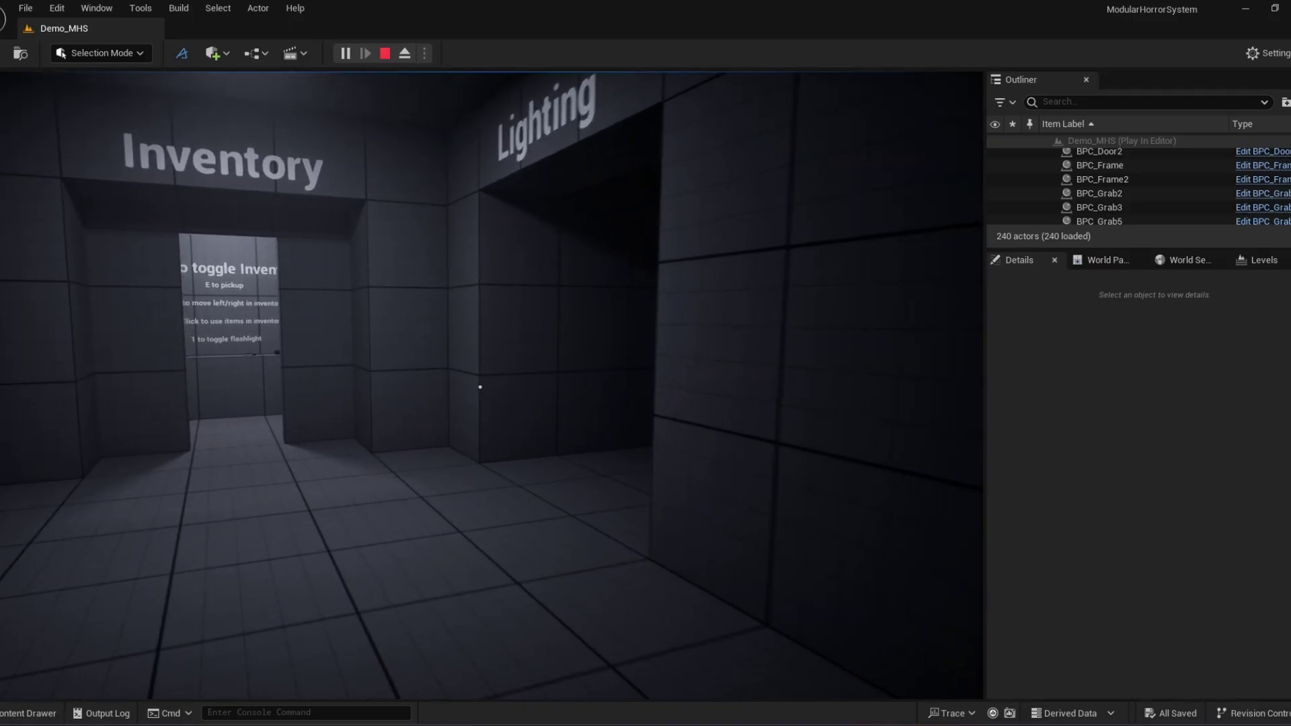
pyautogui.press('w')
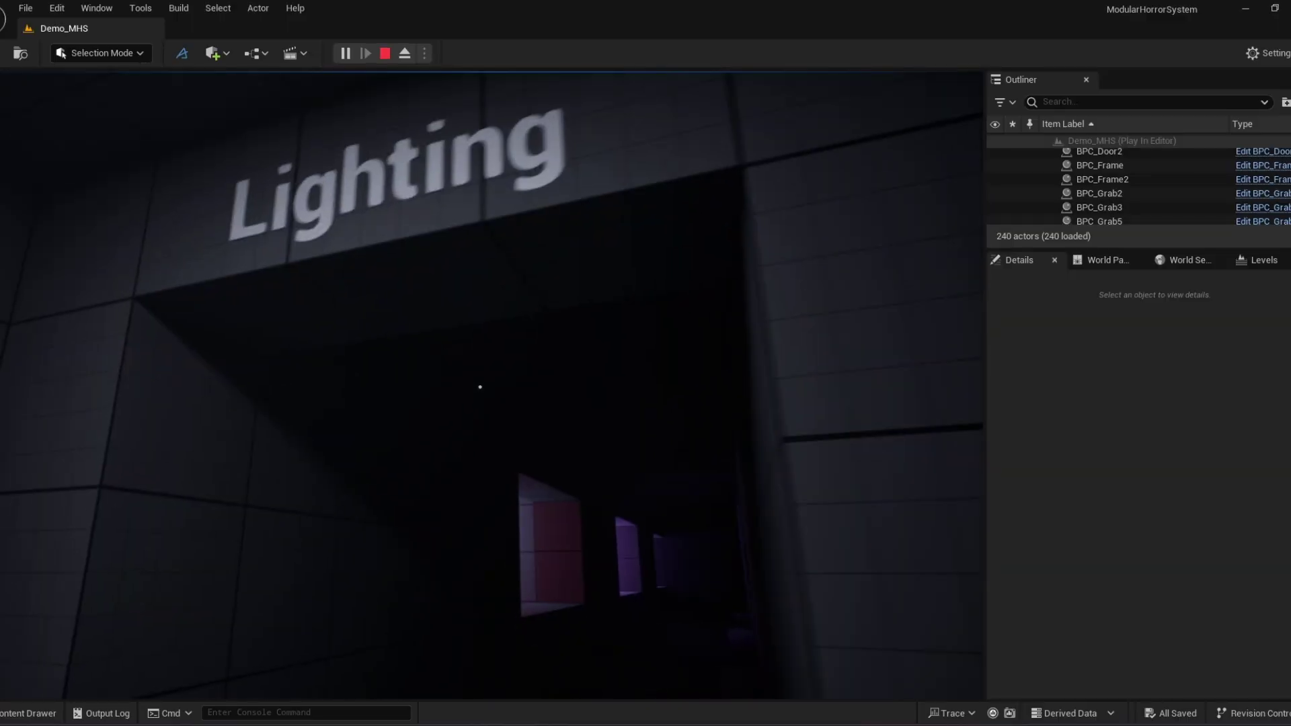
pyautogui.press('w')
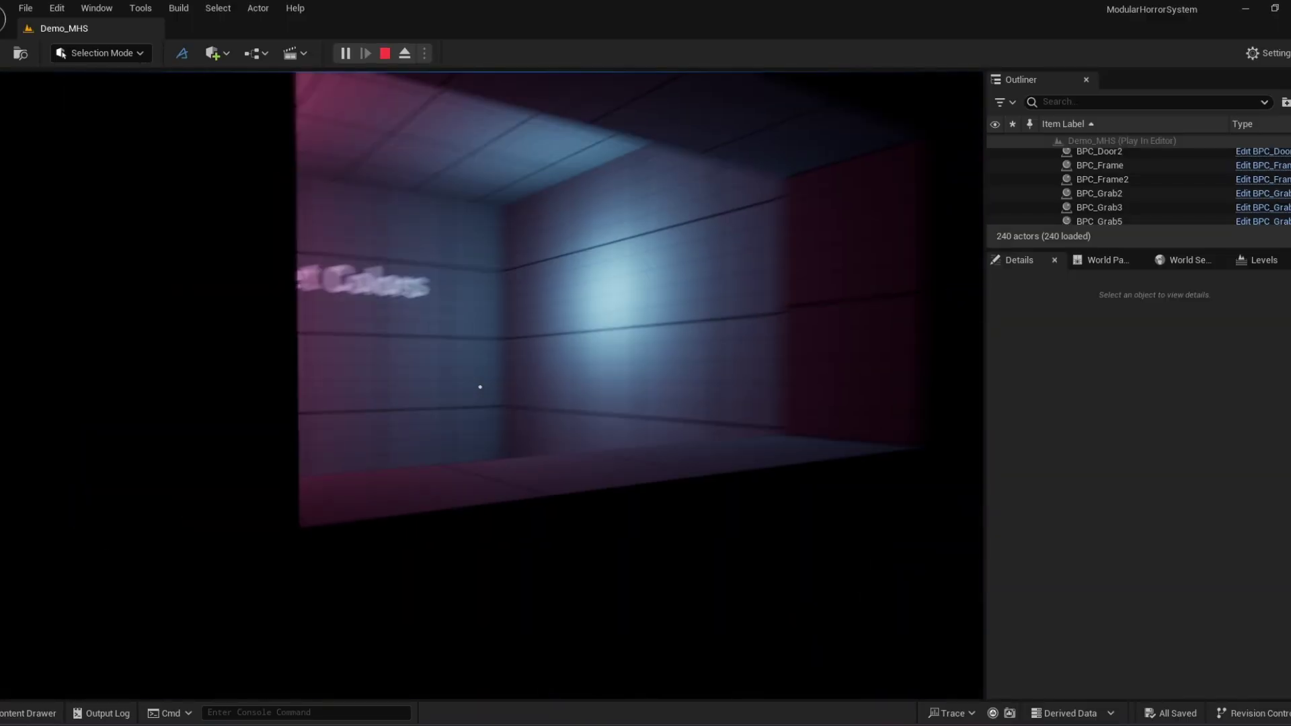
pyautogui.press('w')
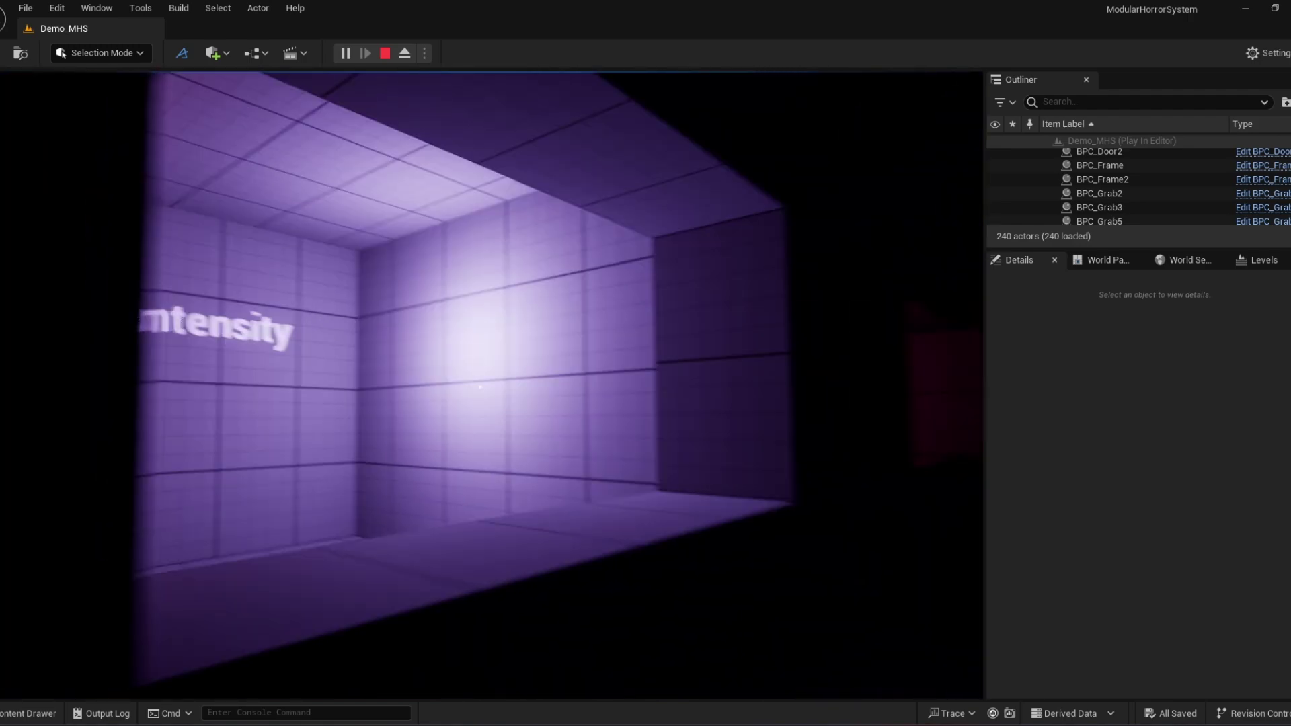
# Walk along the Lighting corridor and view the Set Intensity and Flicker display rooms.
pyautogui.press('w')
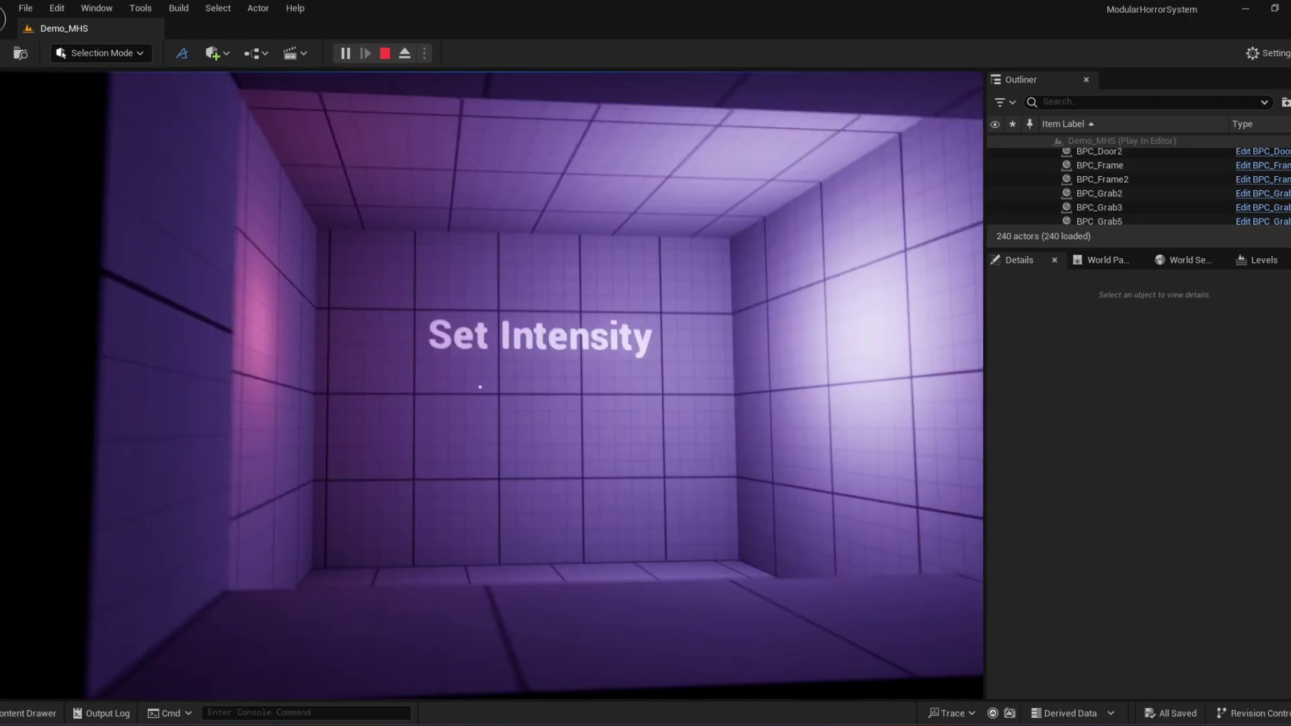
pyautogui.press('s')
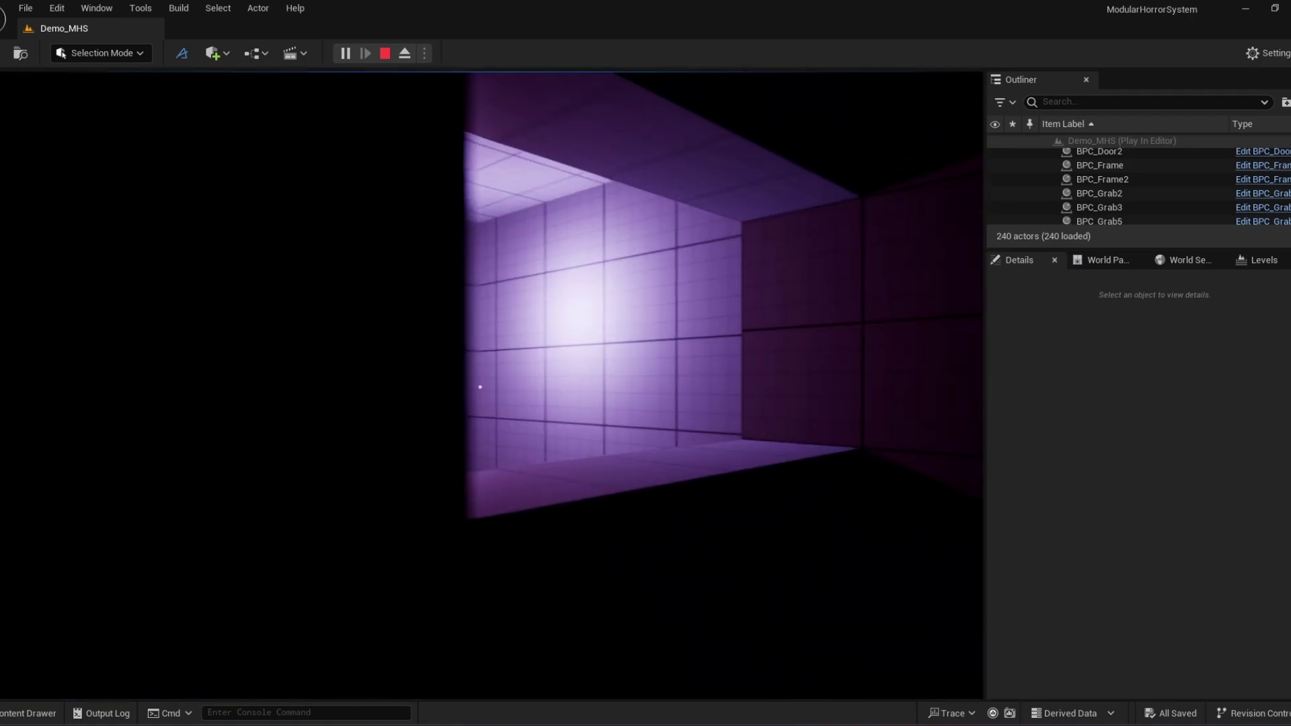
pyautogui.press('w')
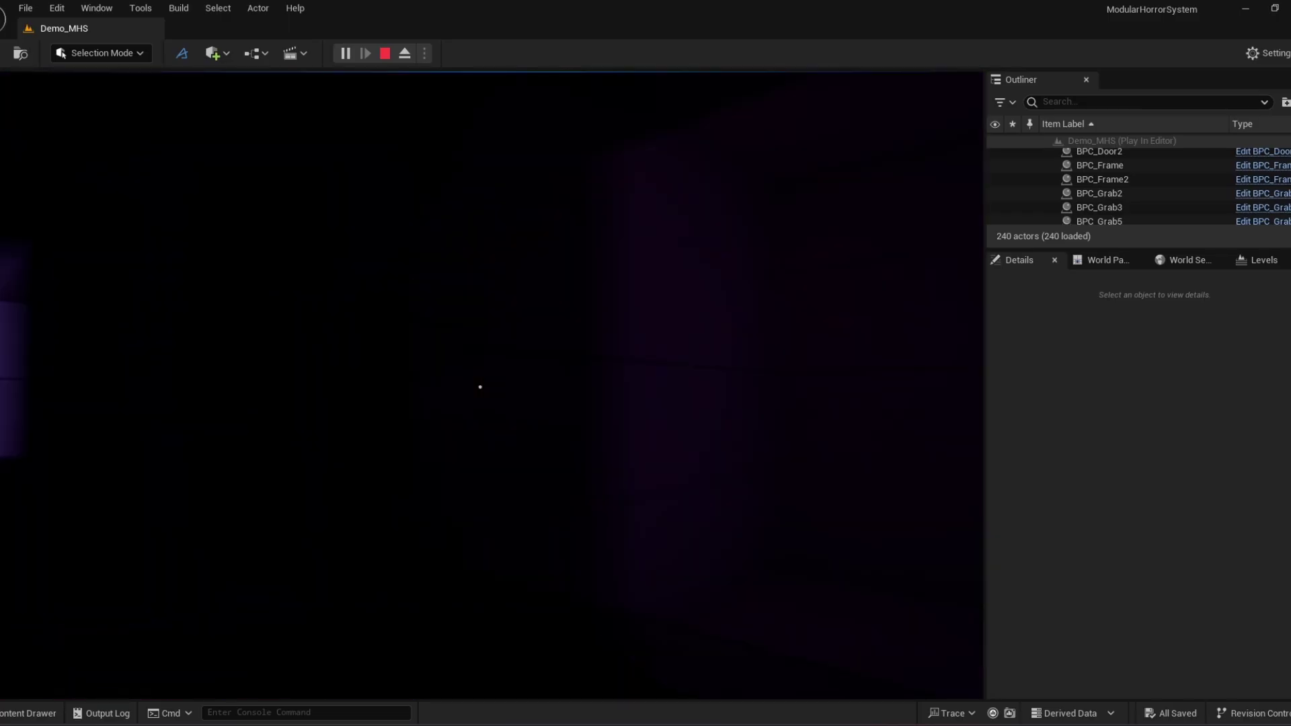
pyautogui.press('w')
pyautogui.press('s')
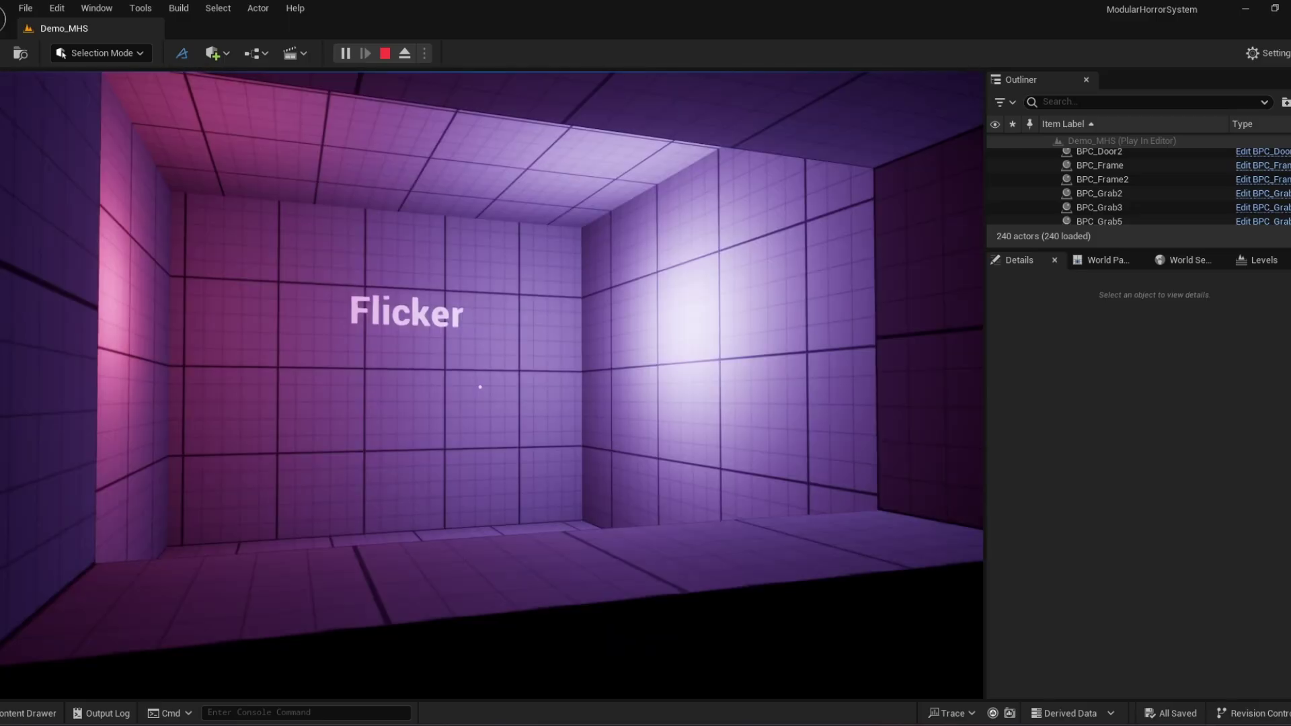
pyautogui.press('w')
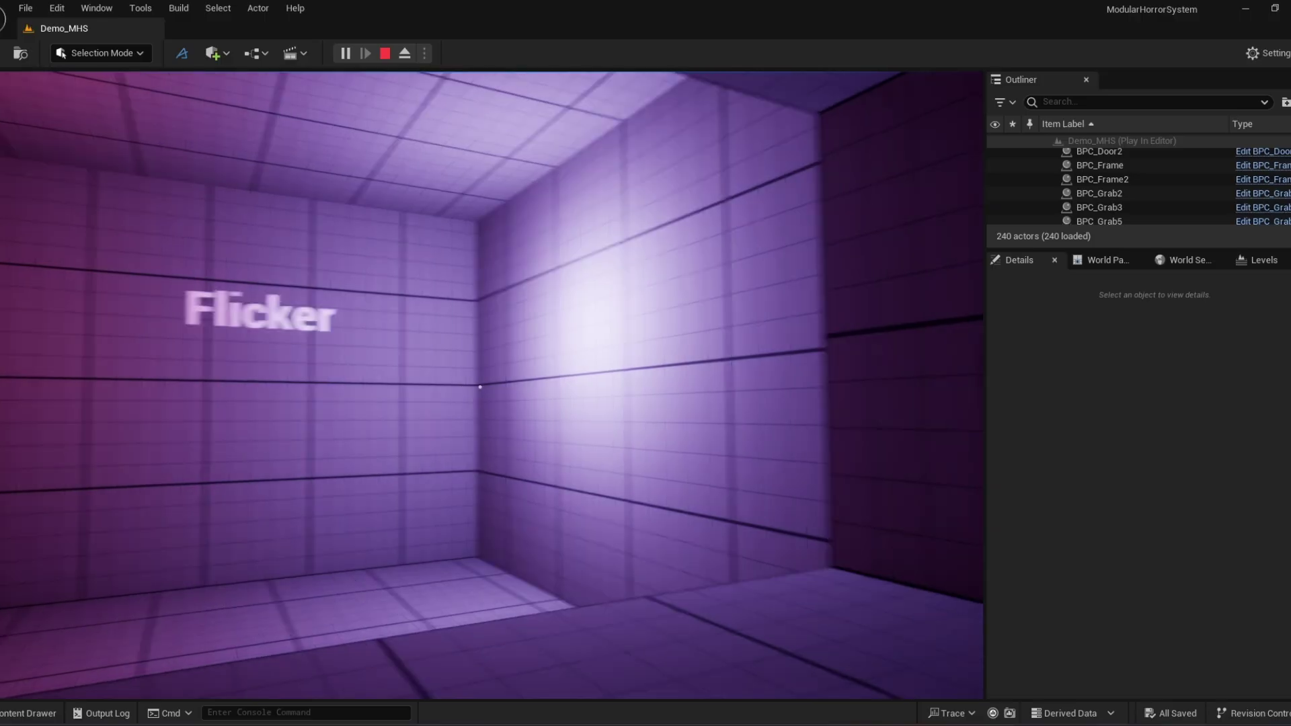
pyautogui.moveTo(480, 387)
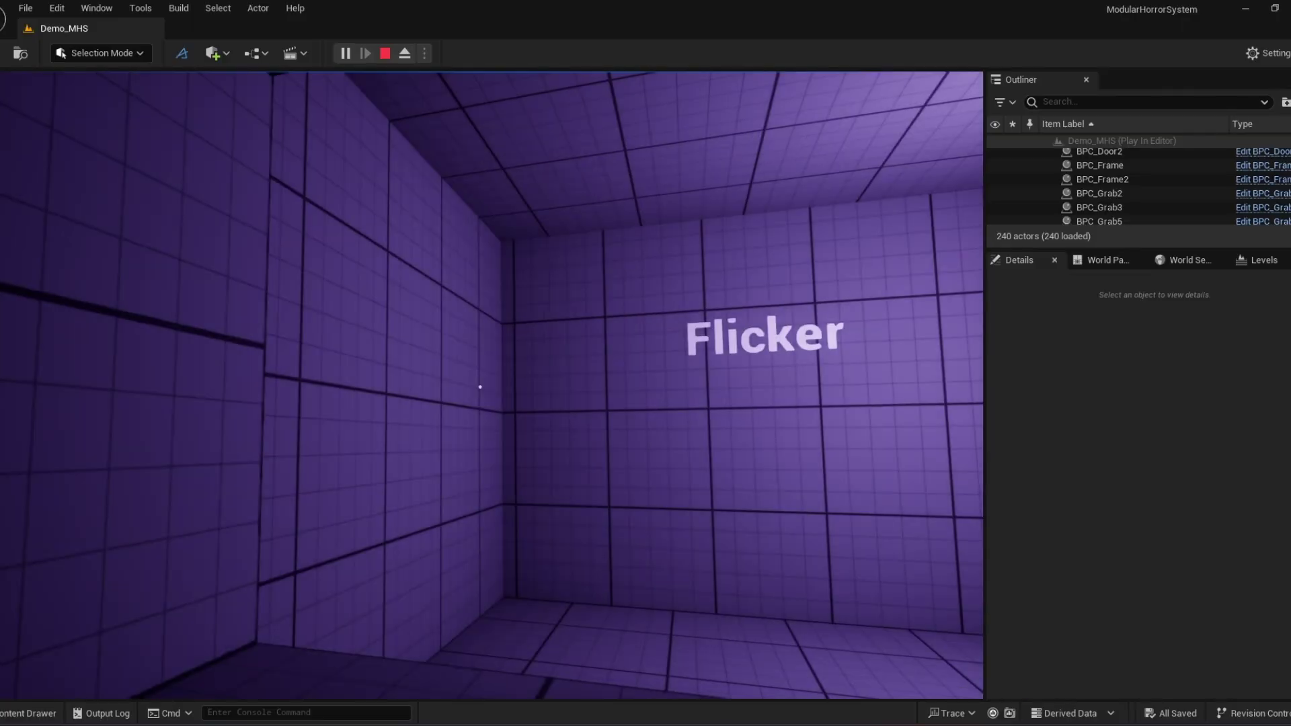
# Leave the Lighting corridor, cross the hub into the AI Enemy corridor and view the Random Roam enemy.
pyautogui.press('w')
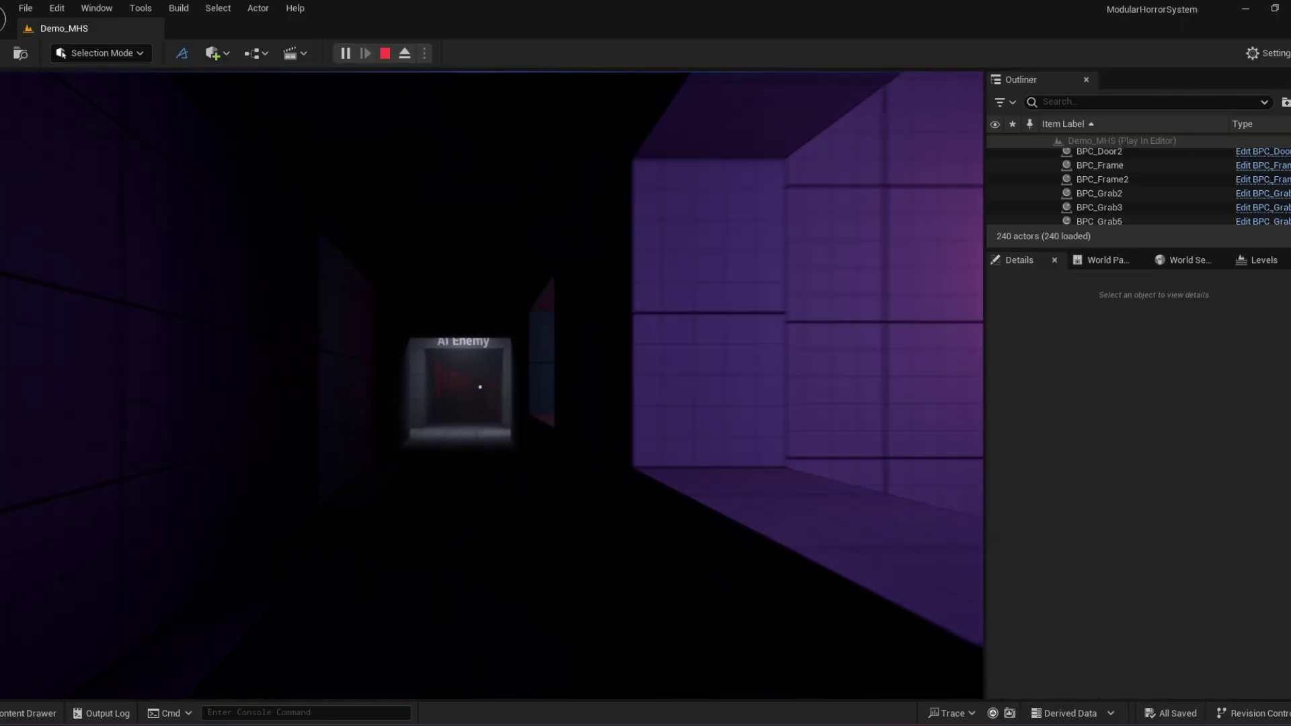
pyautogui.press('w')
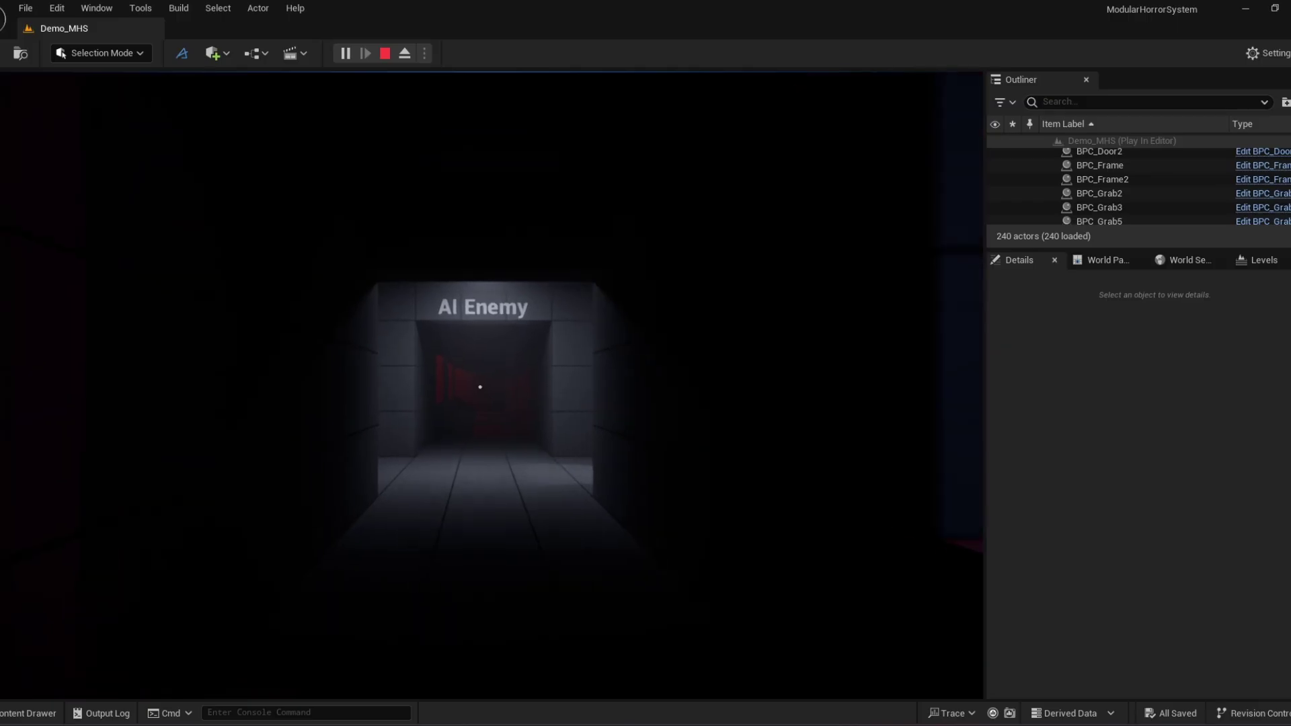
pyautogui.press('w')
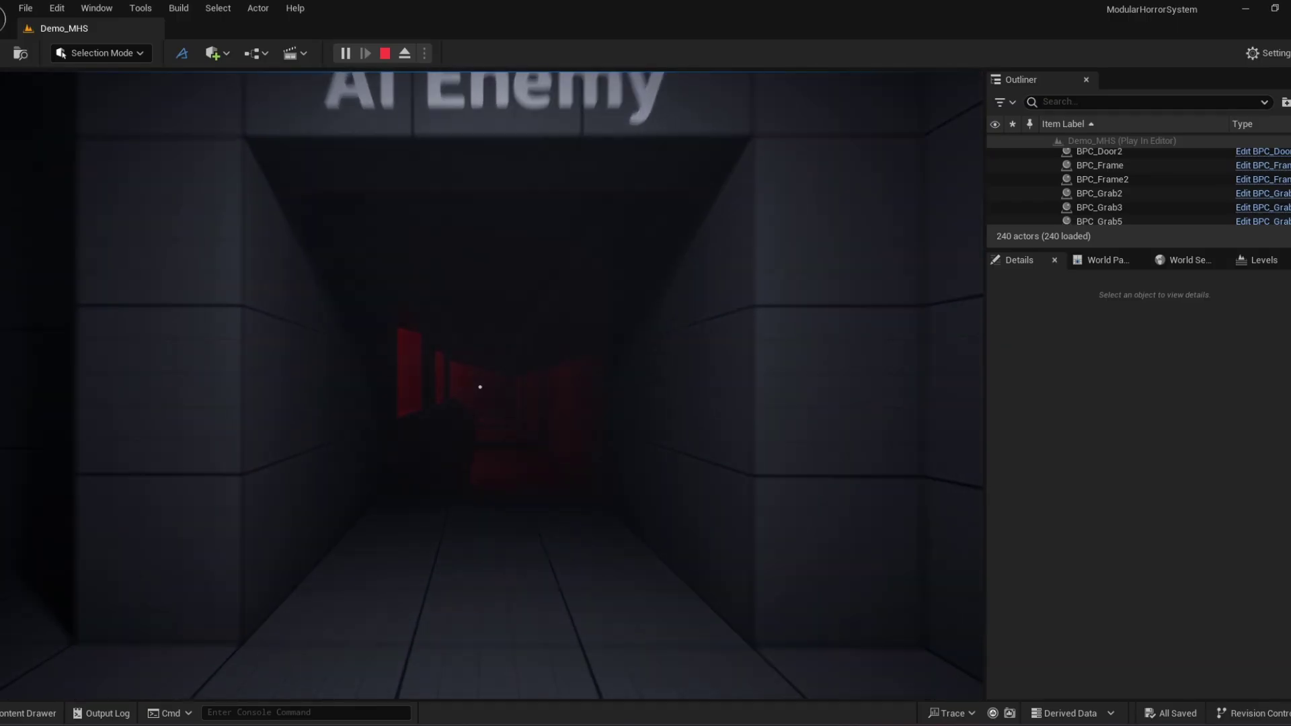
pyautogui.press('w')
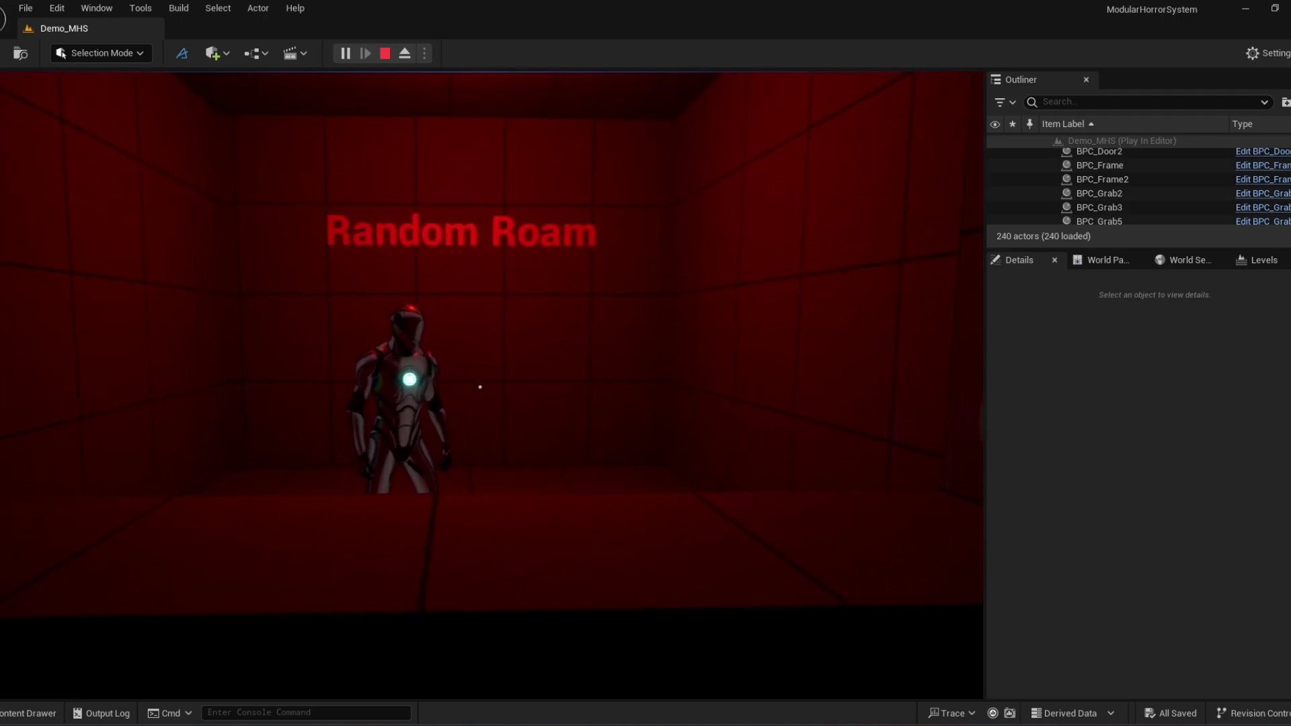
# Walk to the Can Hear room and jump in front of it to test the enemy's hearing.
pyautogui.press('space')
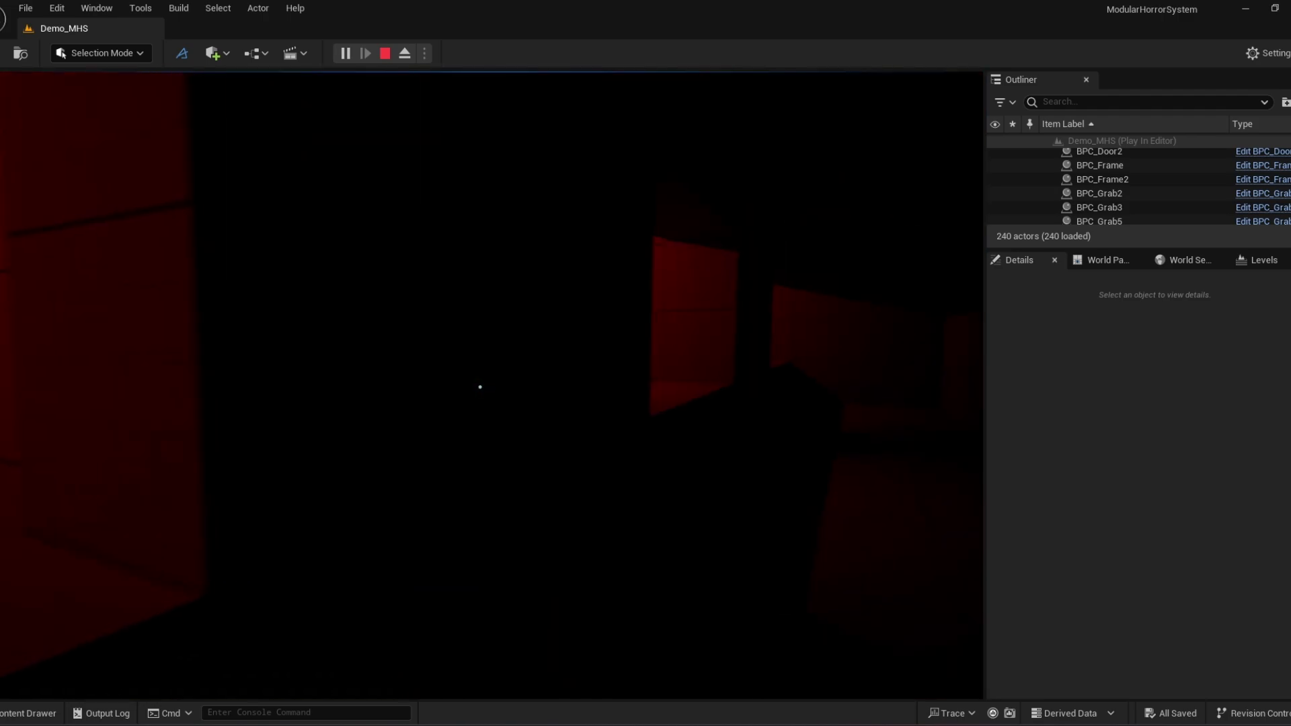
pyautogui.press('w')
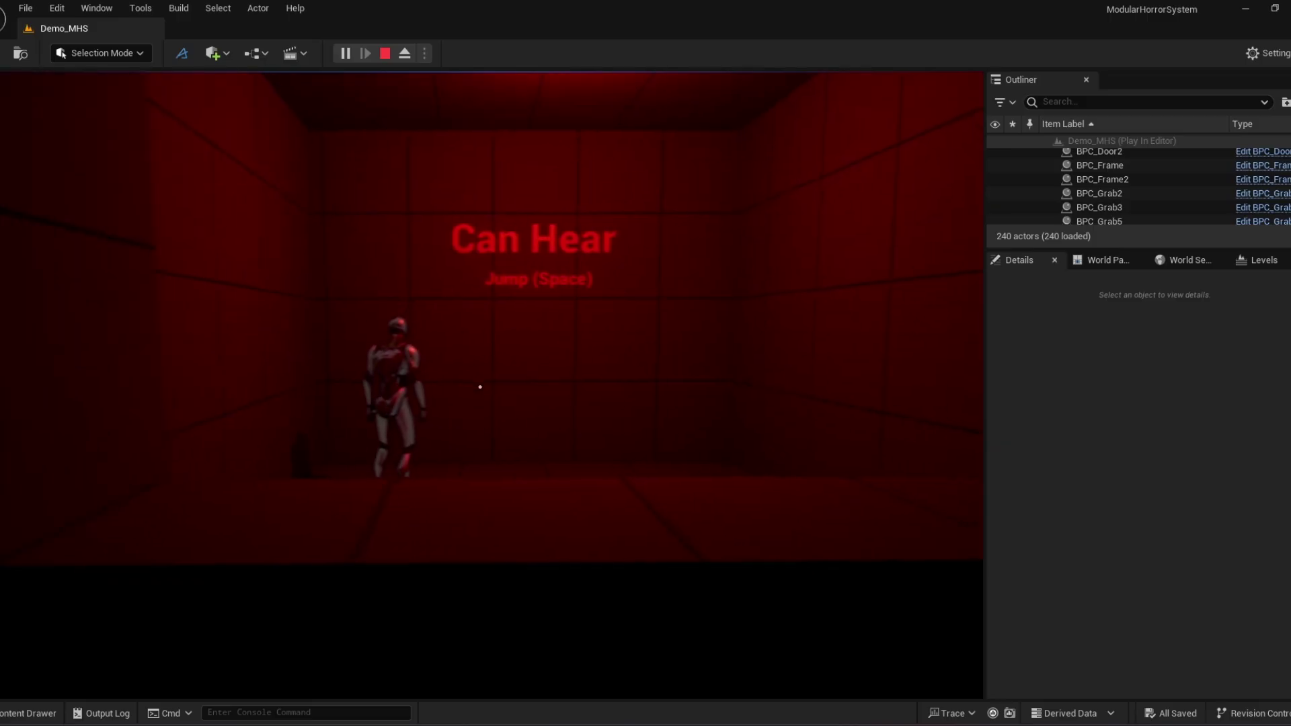
pyautogui.press('w')
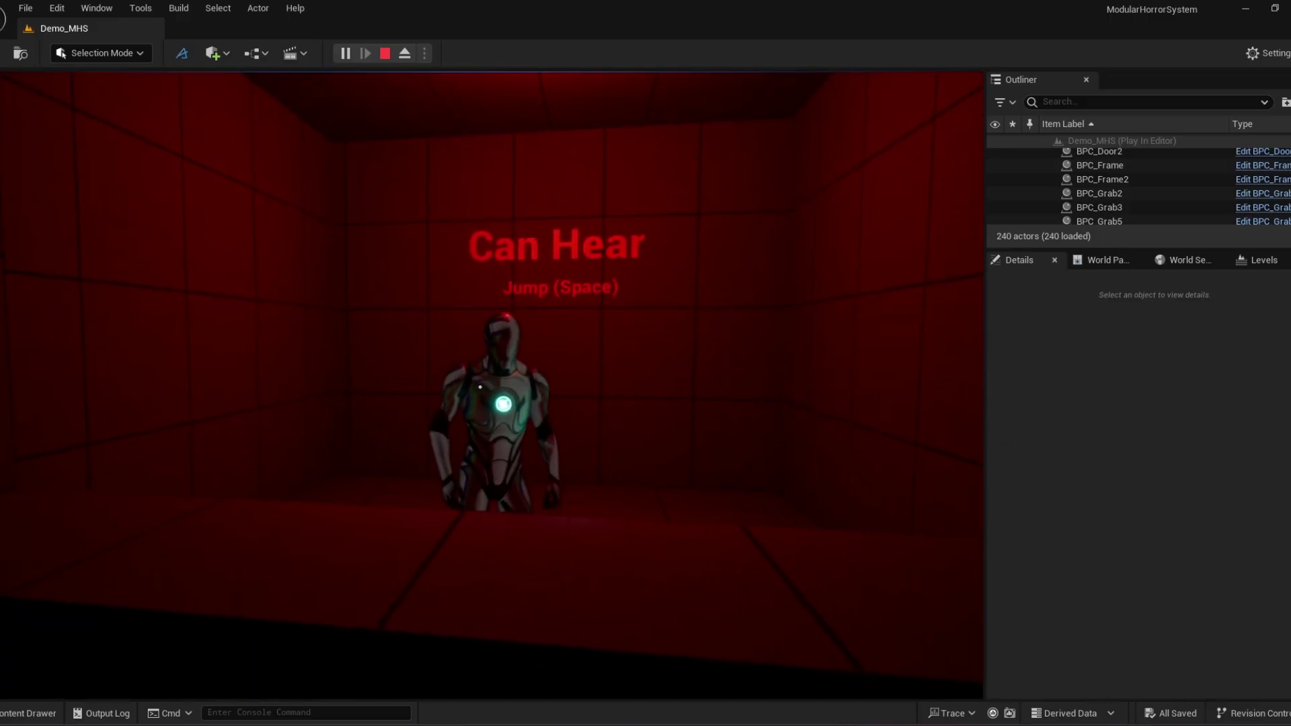
pyautogui.press('space')
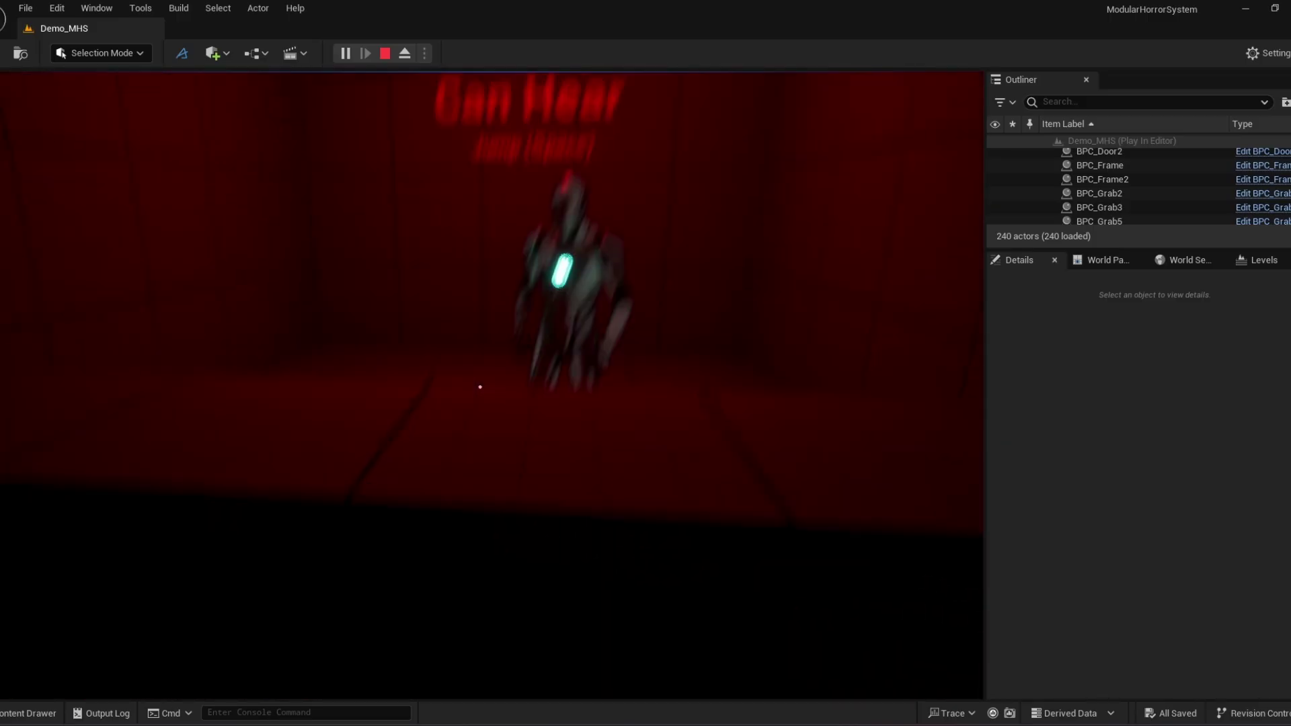
# Walk to the Can See room and move sideways in front of it to test the enemy's sight.
pyautogui.press('w')
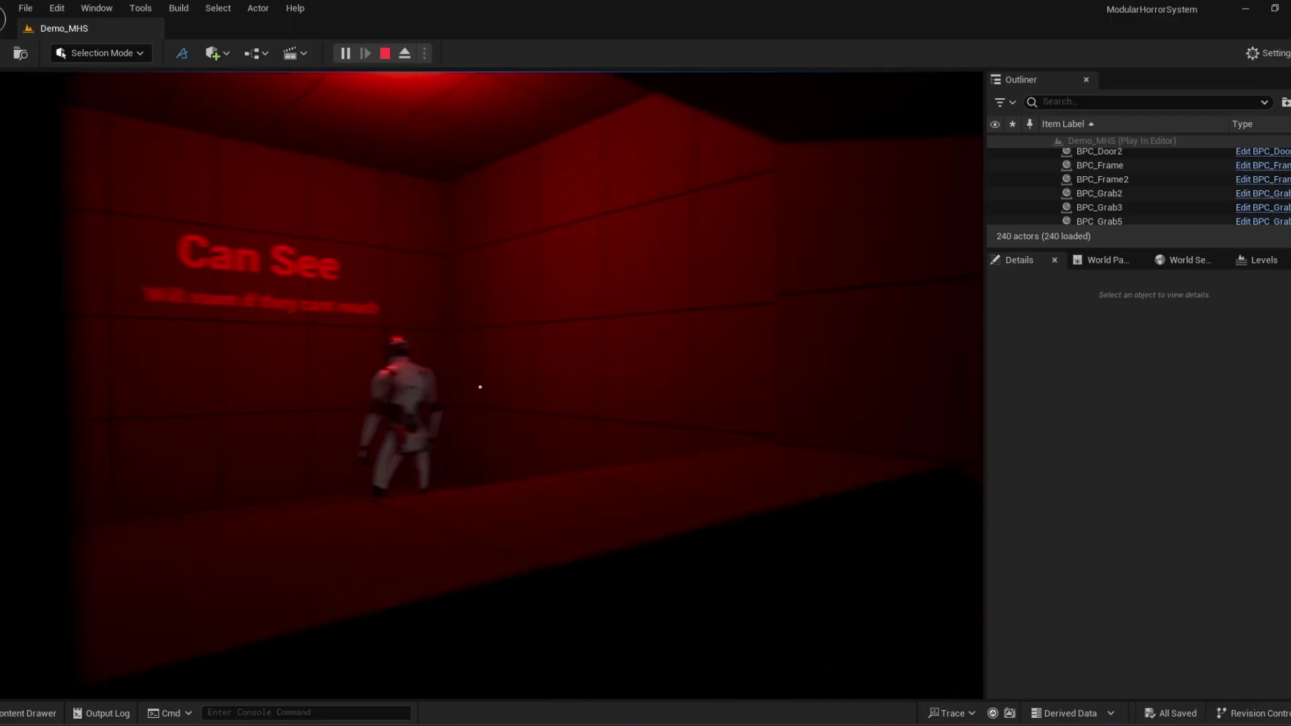
pyautogui.press('d')
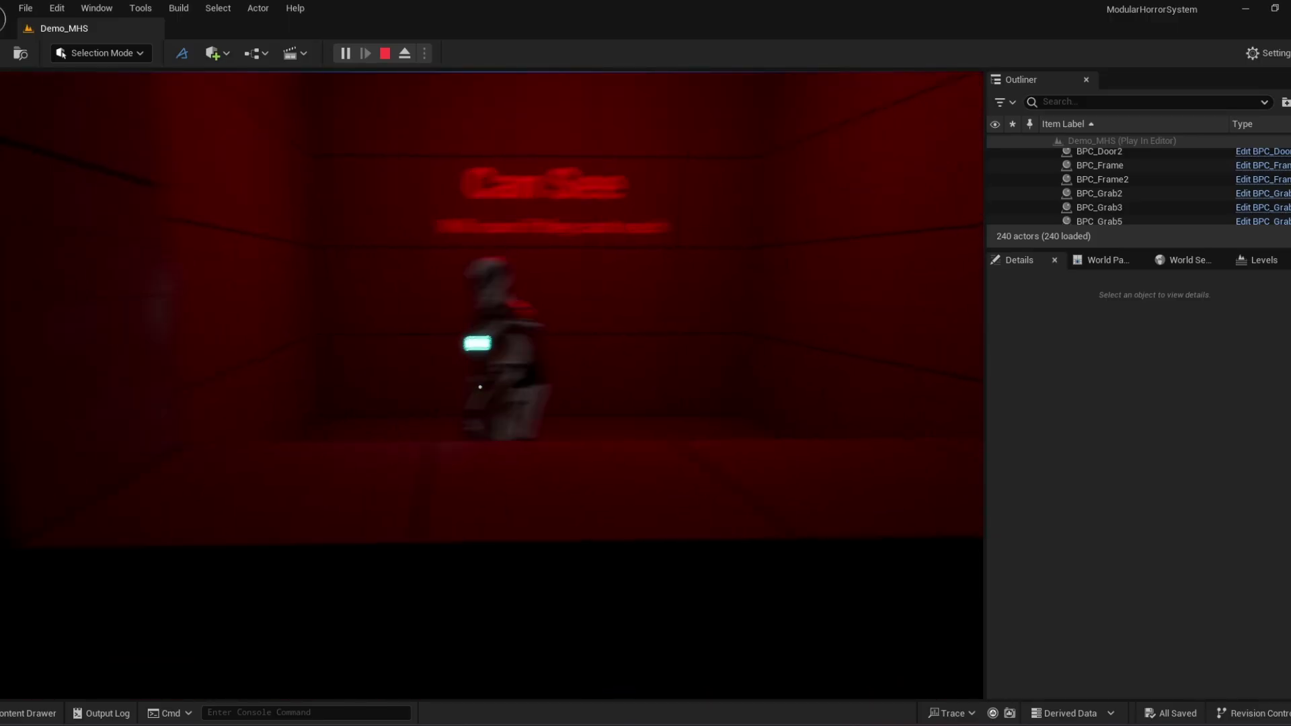
pyautogui.press('a')
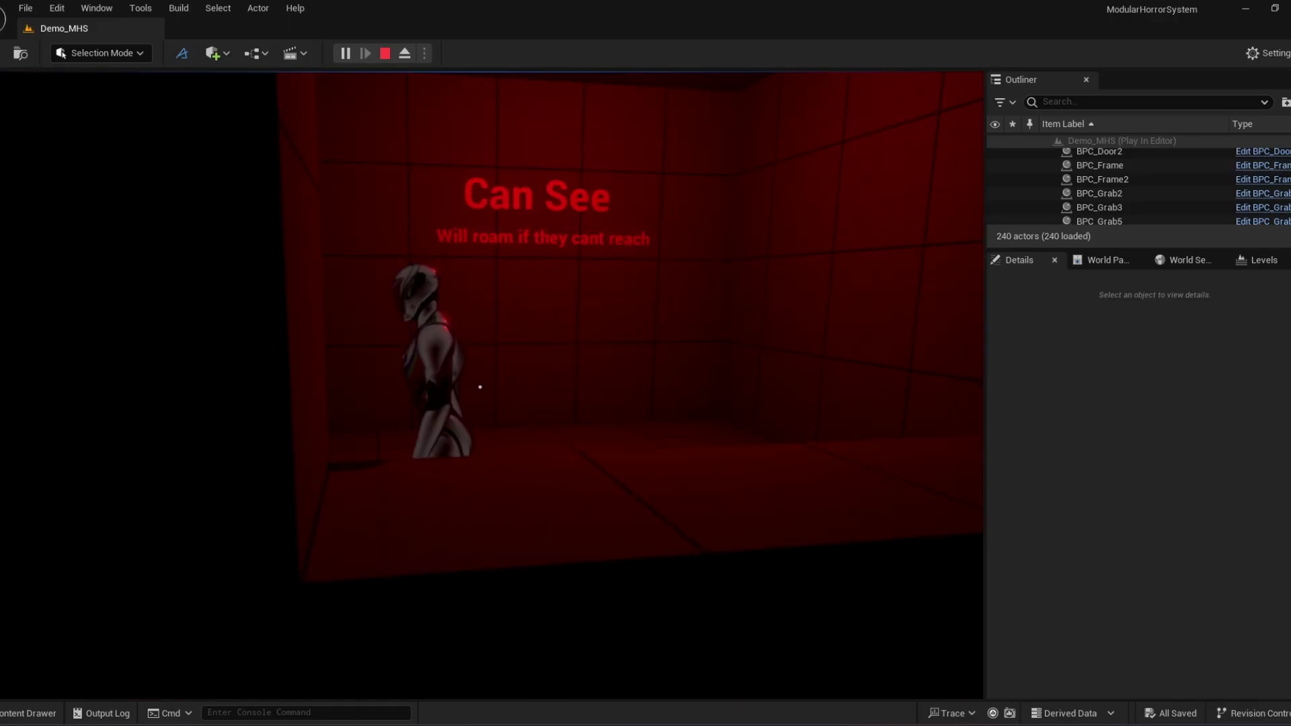
# Return to the hub, enter the inventory room and read the control instructions on its wall.
pyautogui.press('w')
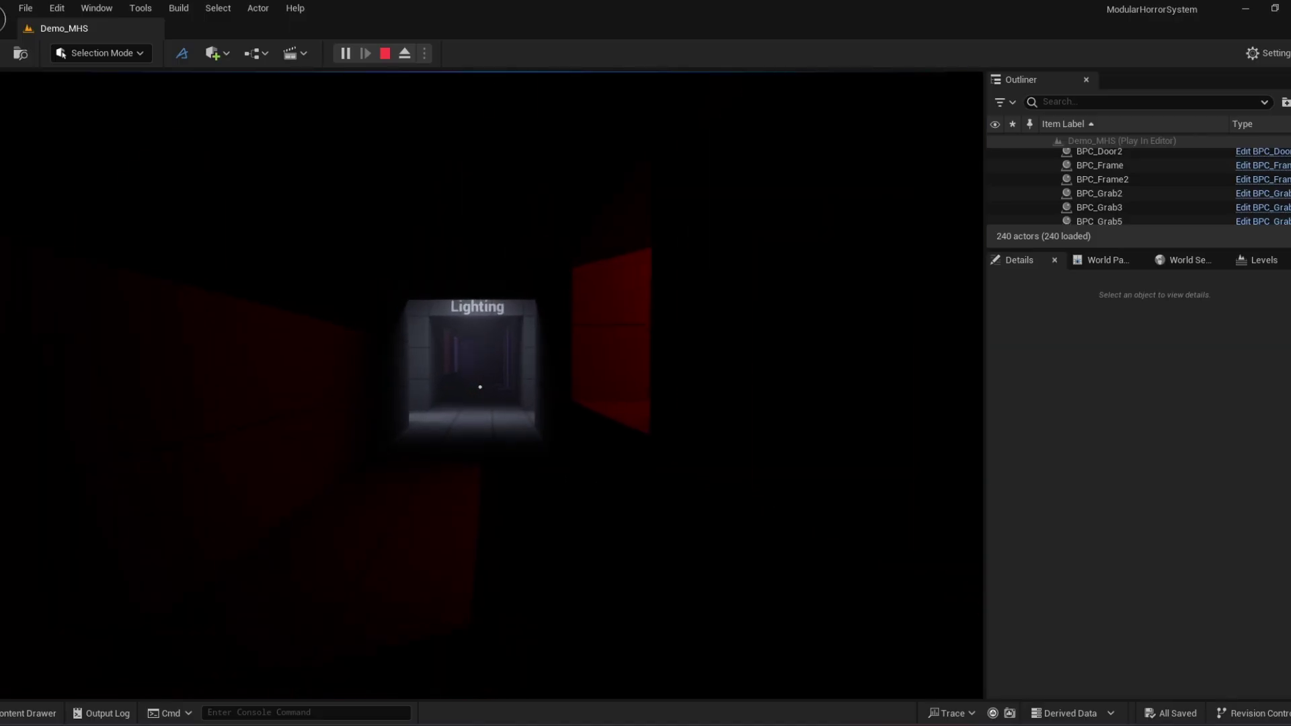
pyautogui.press('w')
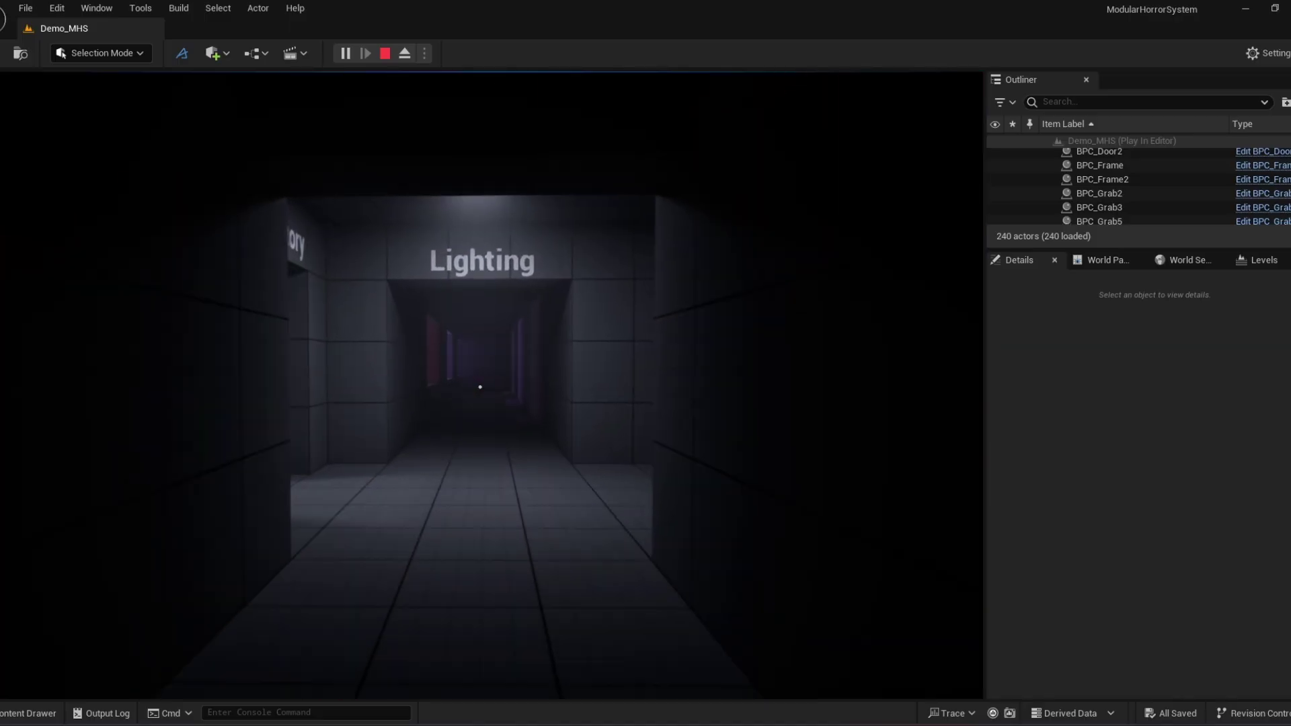
pyautogui.press('w')
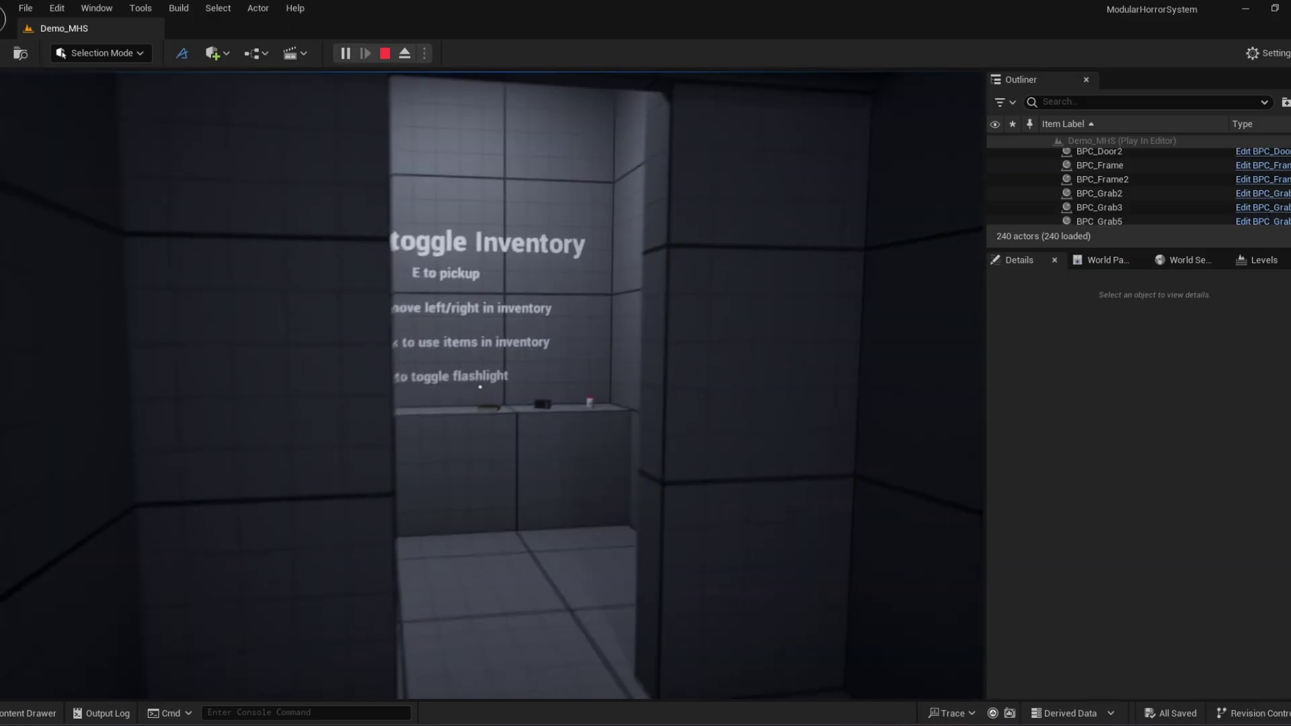
pyautogui.press('w')
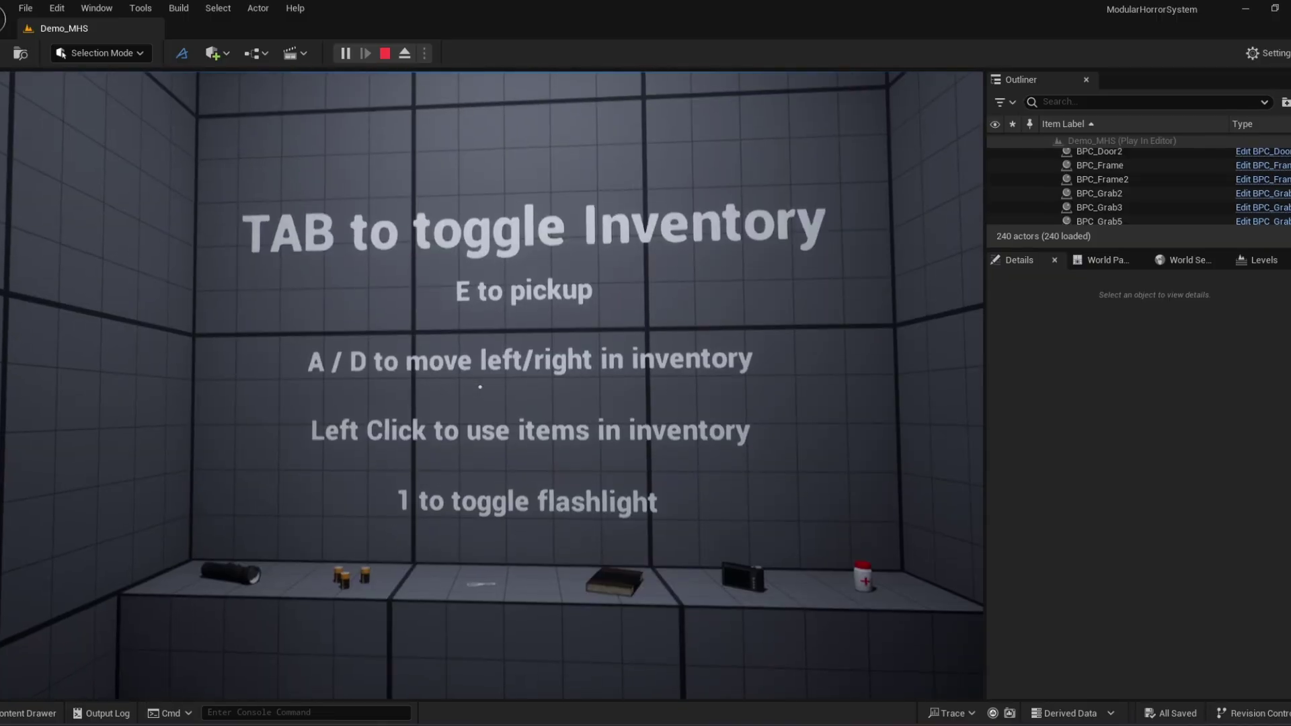
pyautogui.press('w')
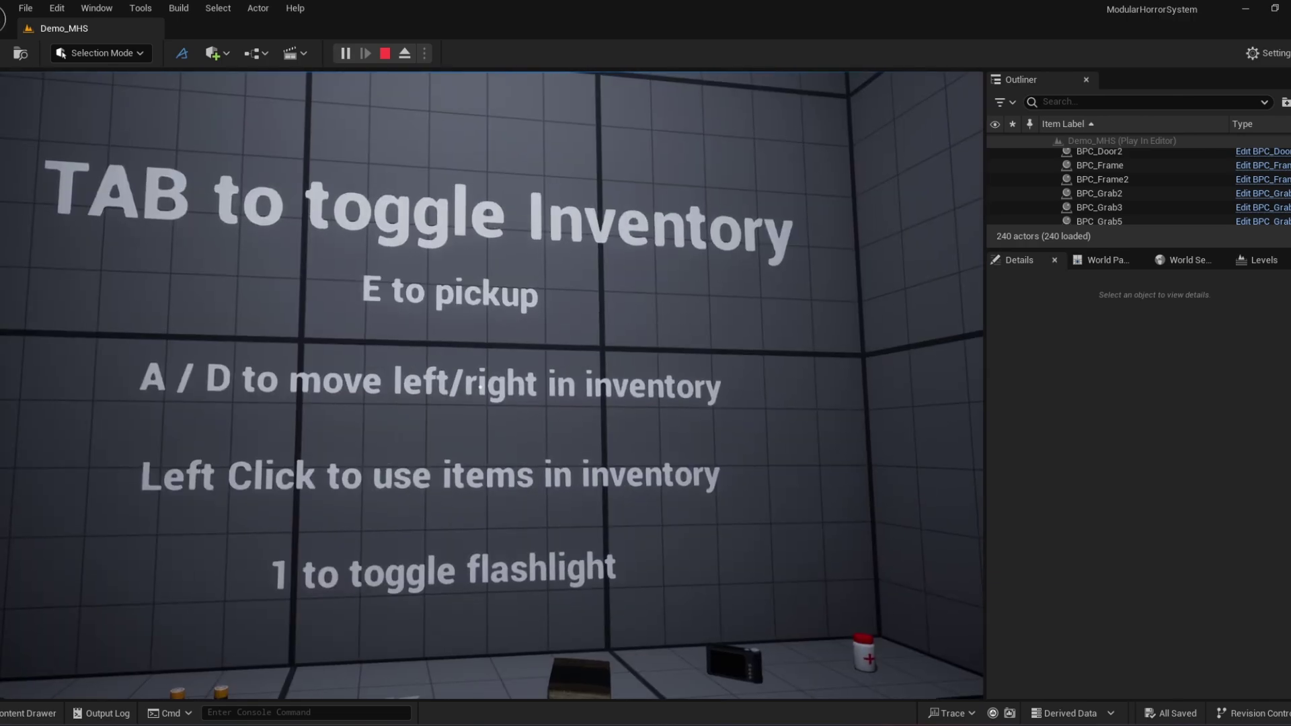
# Pick up the flashlight and the three batteries from the inventory room's shelf.
pyautogui.press('w')
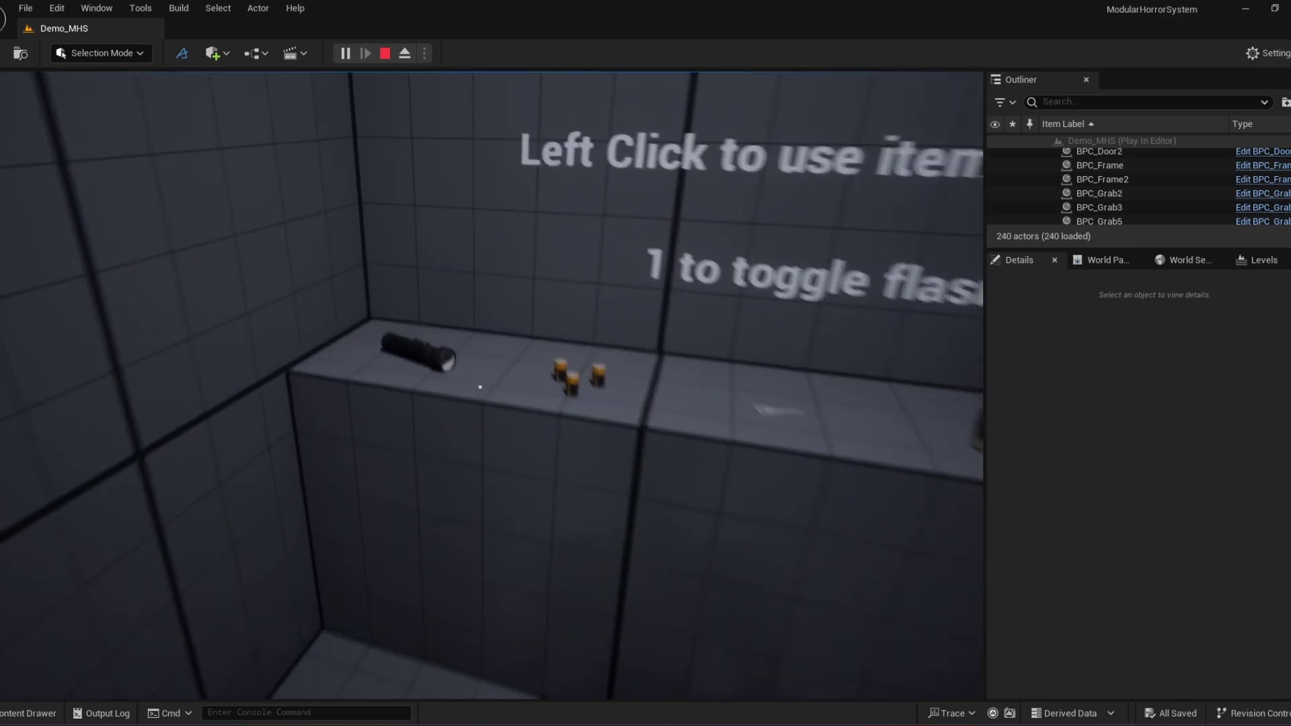
pyautogui.click(480, 387)
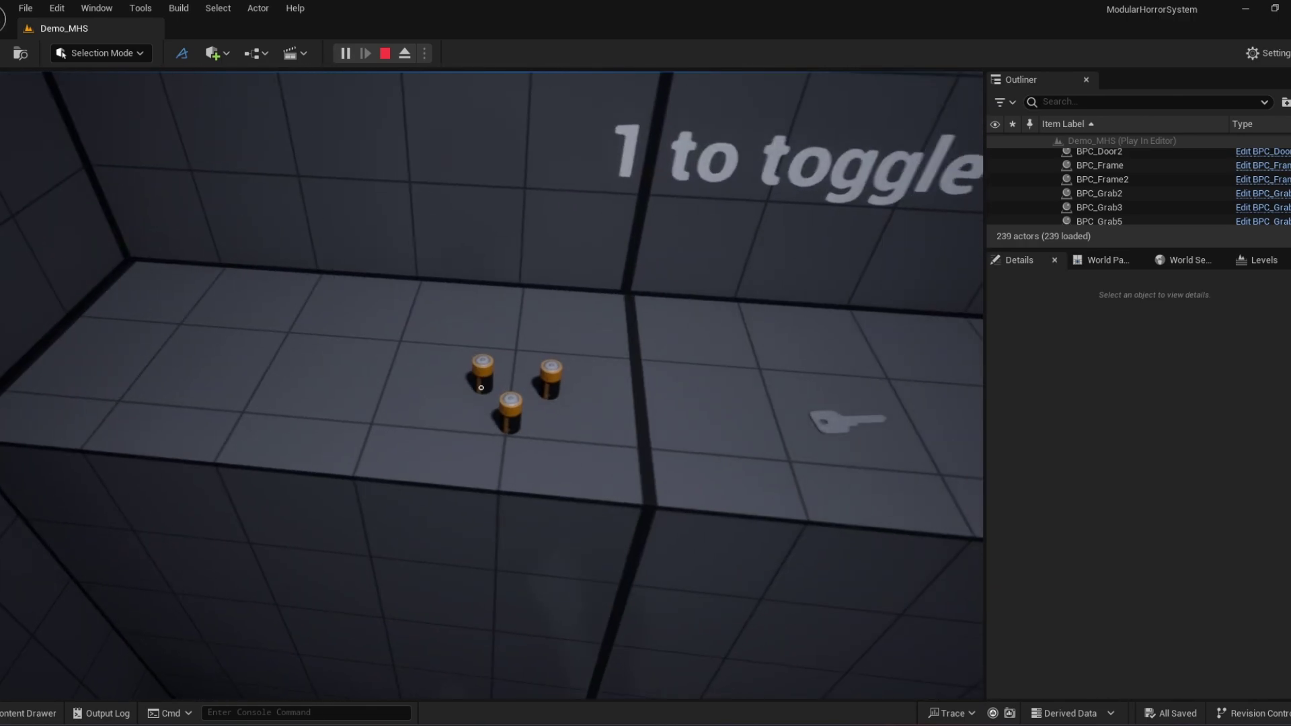
pyautogui.press('e')
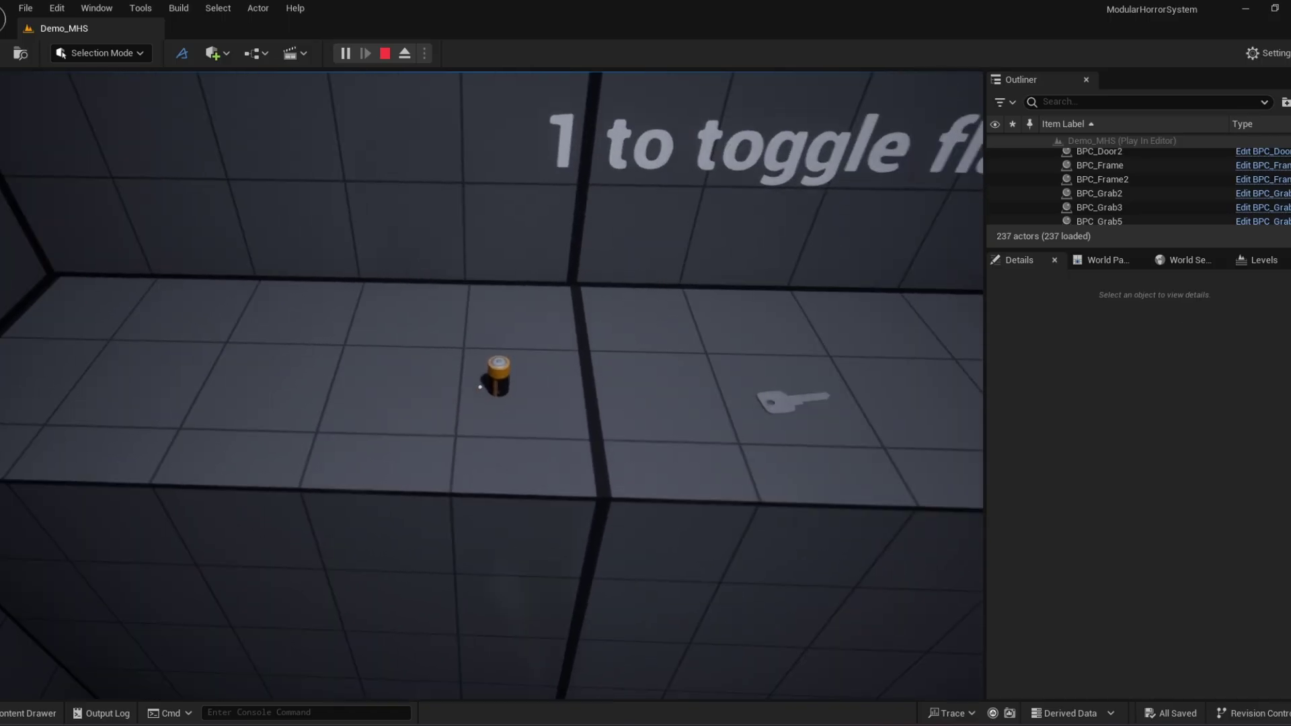
pyautogui.press('e')
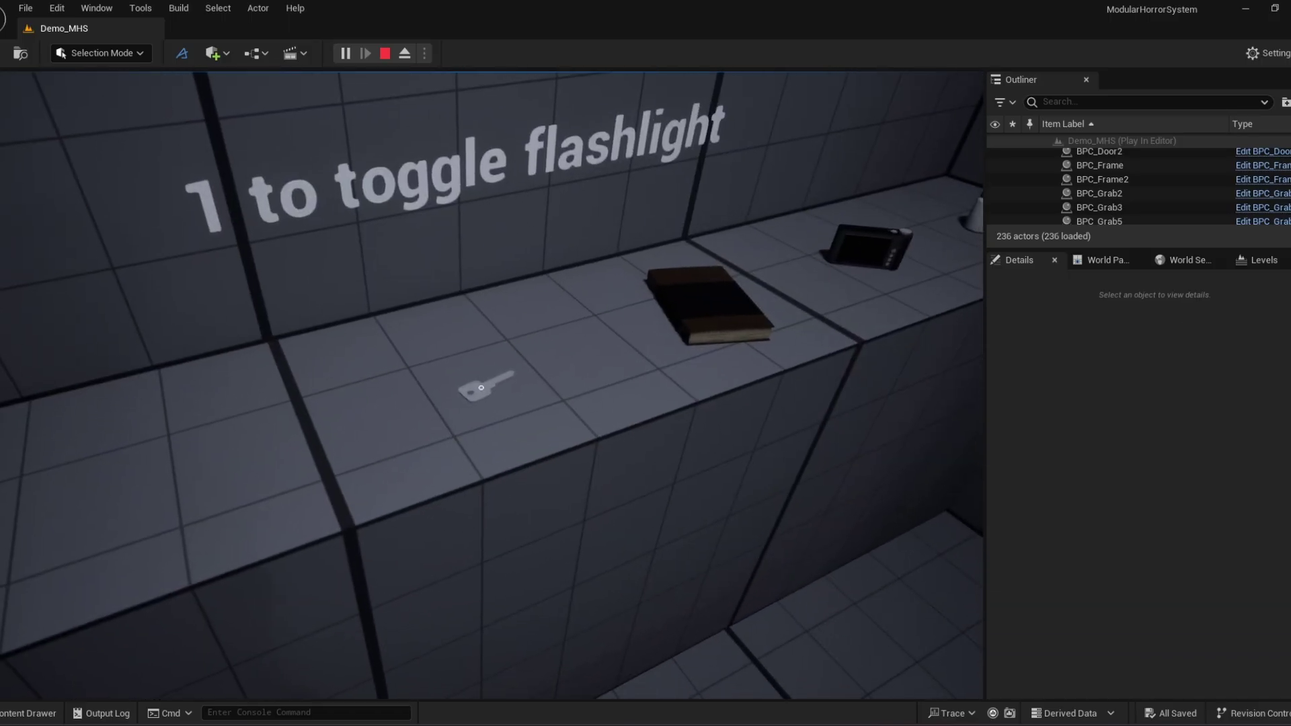
# Pick up the key, check the battery in the inventory and switch the flashlight on.
pyautogui.press('Tab')
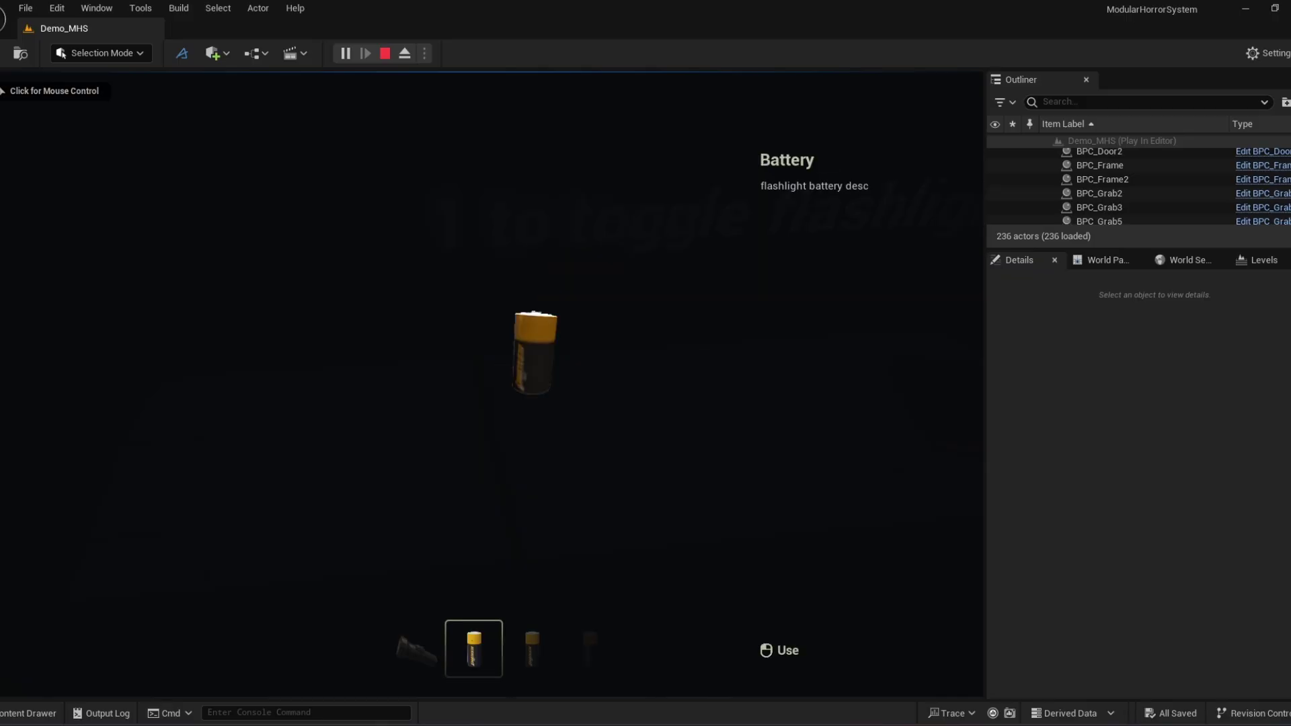
pyautogui.press('Tab')
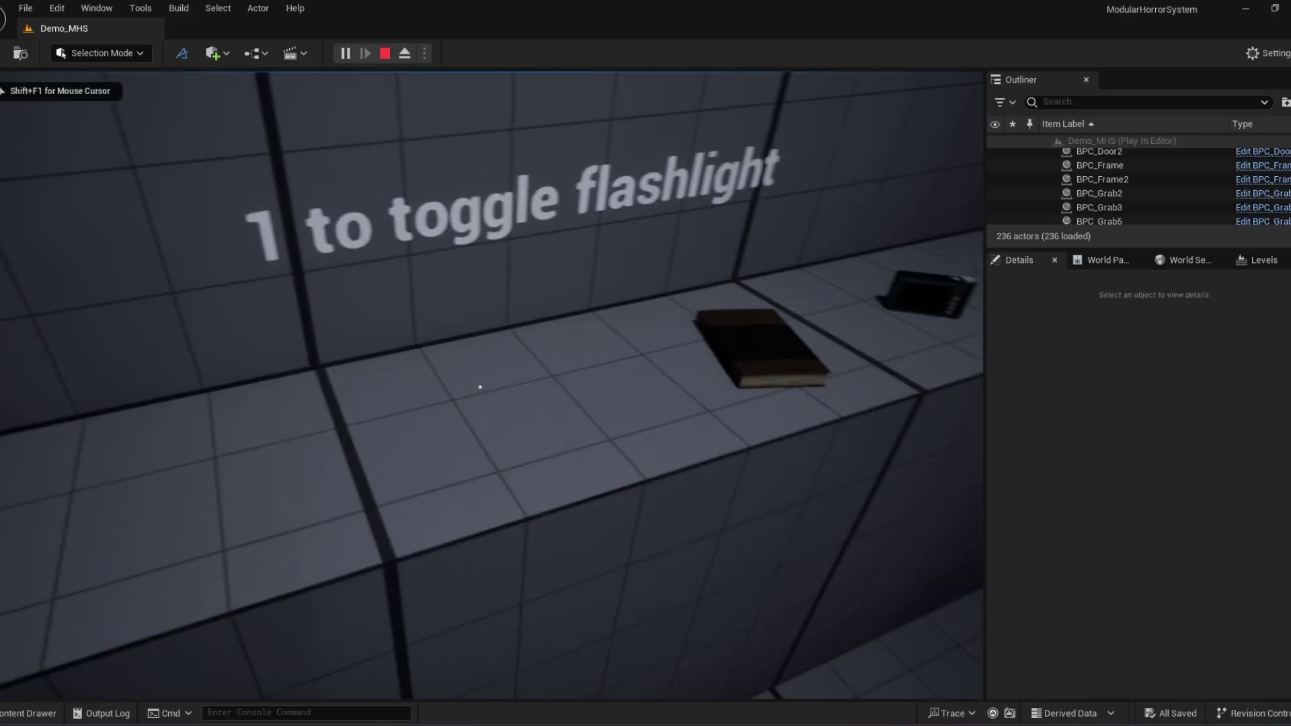
pyautogui.press('1')
# Open the inventory to view the Flashlight and Battery entries, and close it again.
pyautogui.press('Tab')
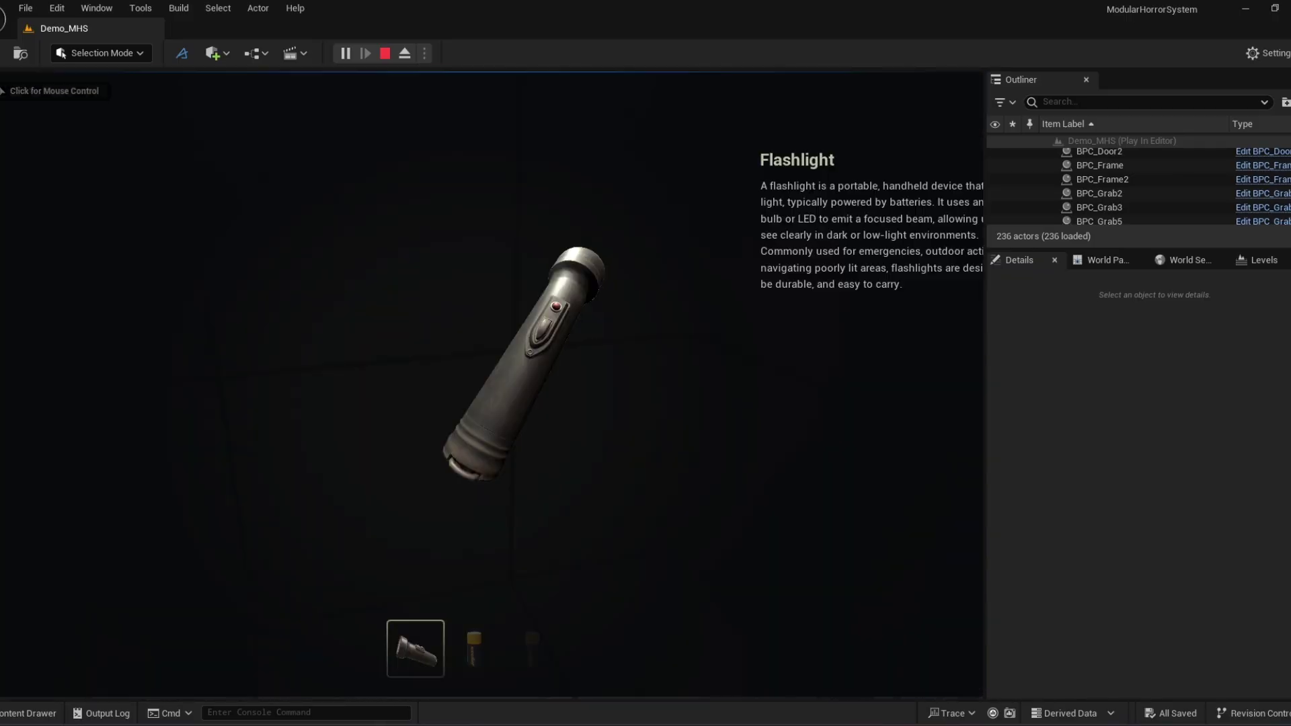
pyautogui.press('Right')
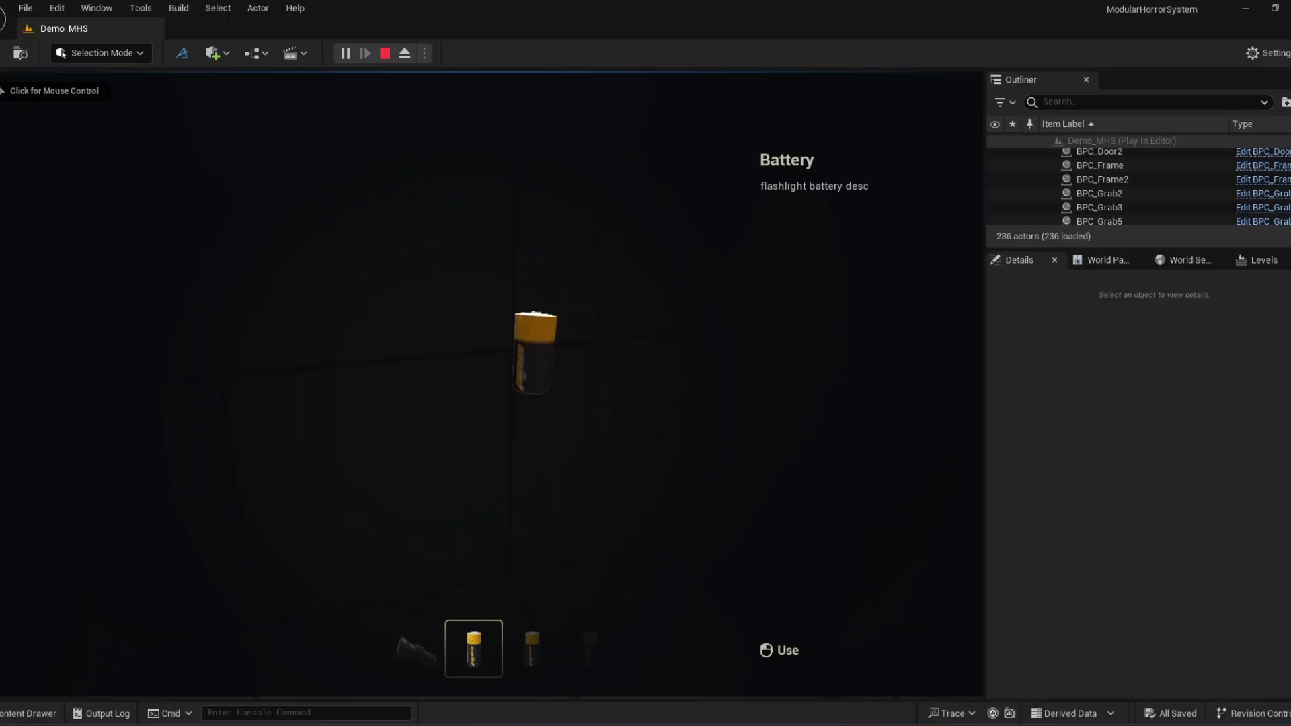
pyautogui.press('Tab')
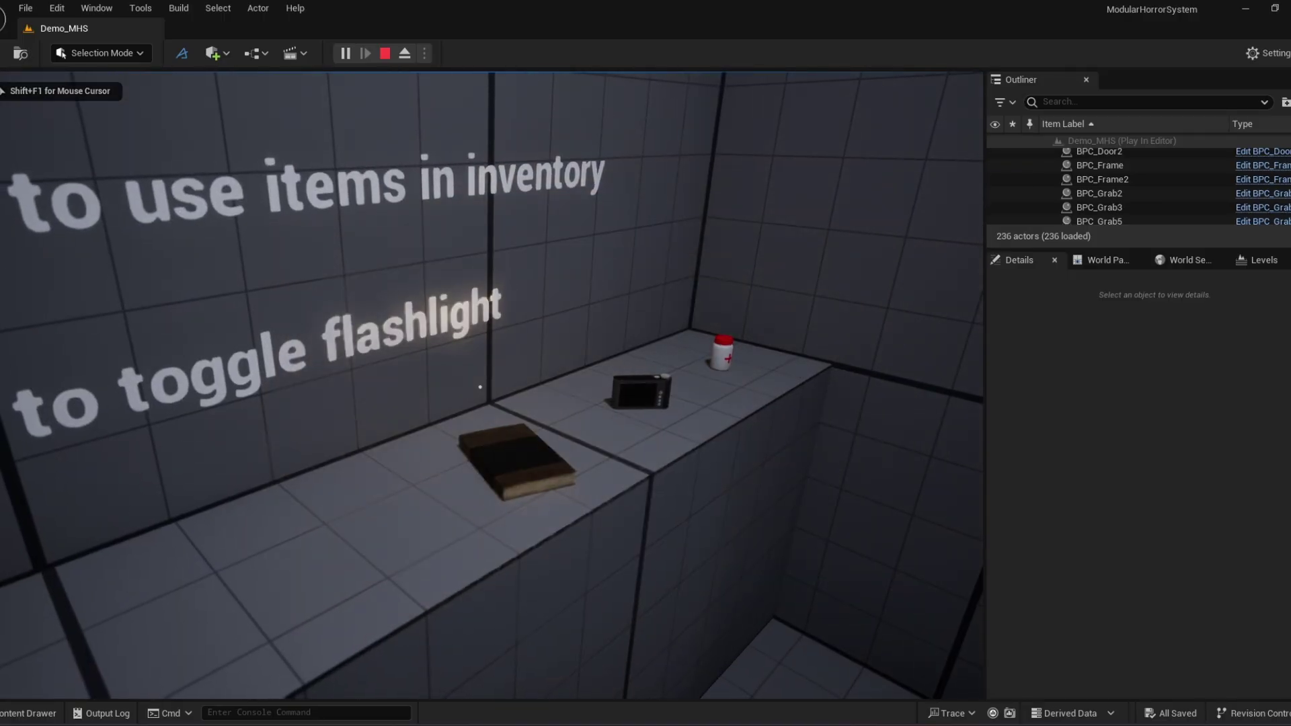
# Pick up the journal from the shelf and browse the inventory items through to the Journal entry.
pyautogui.press('w')
pyautogui.press('e')
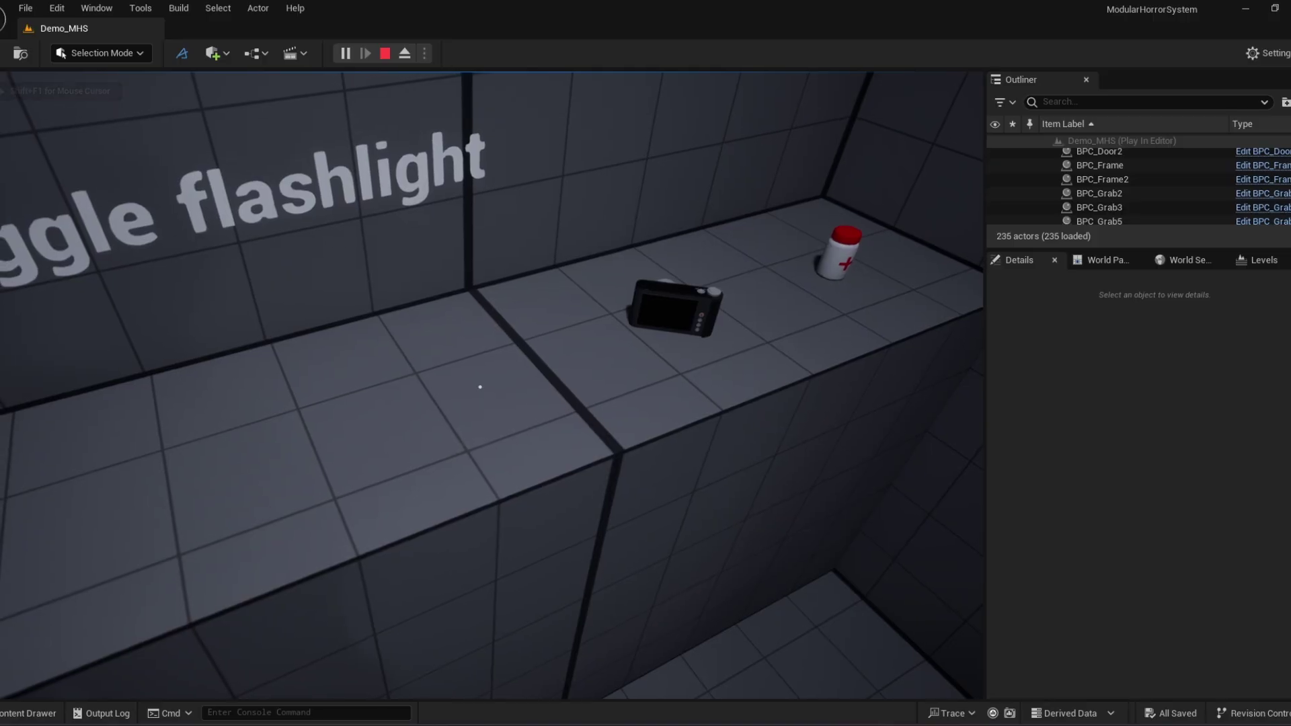
pyautogui.press('Tab')
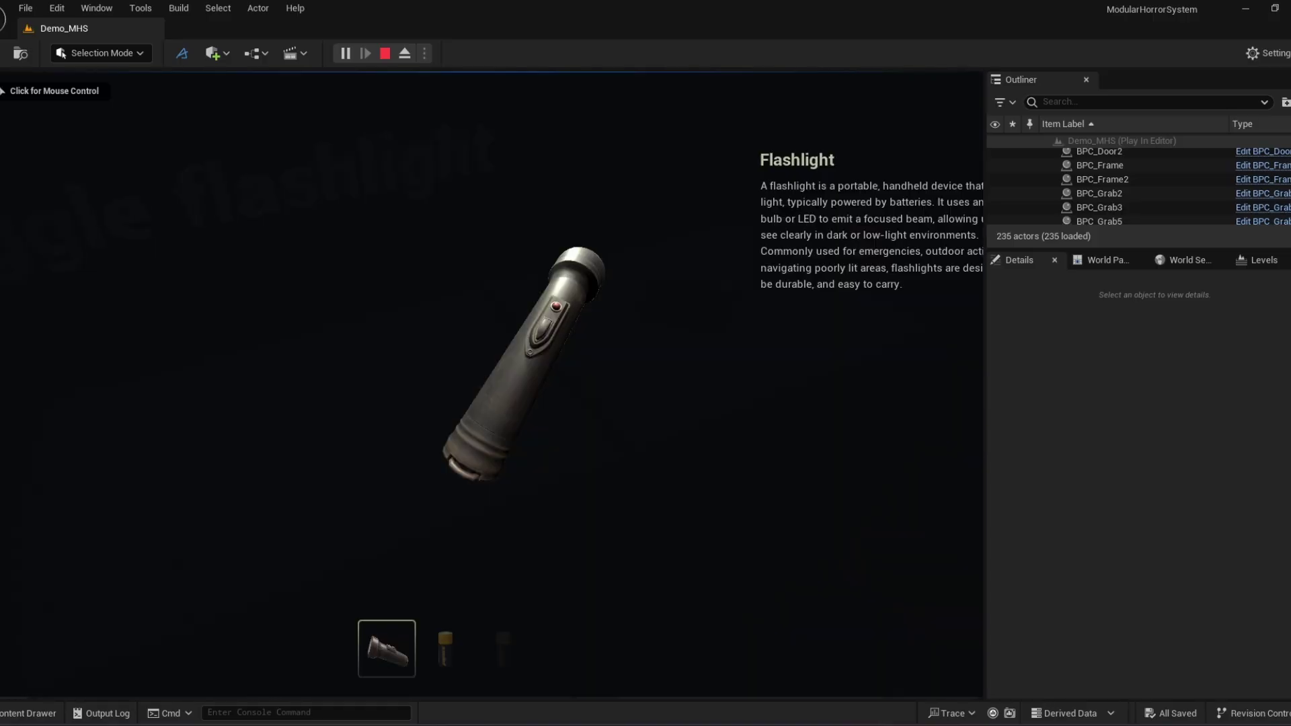
pyautogui.press('d')
pyautogui.press('d')
pyautogui.press('d')
pyautogui.press('d')
pyautogui.press('d')
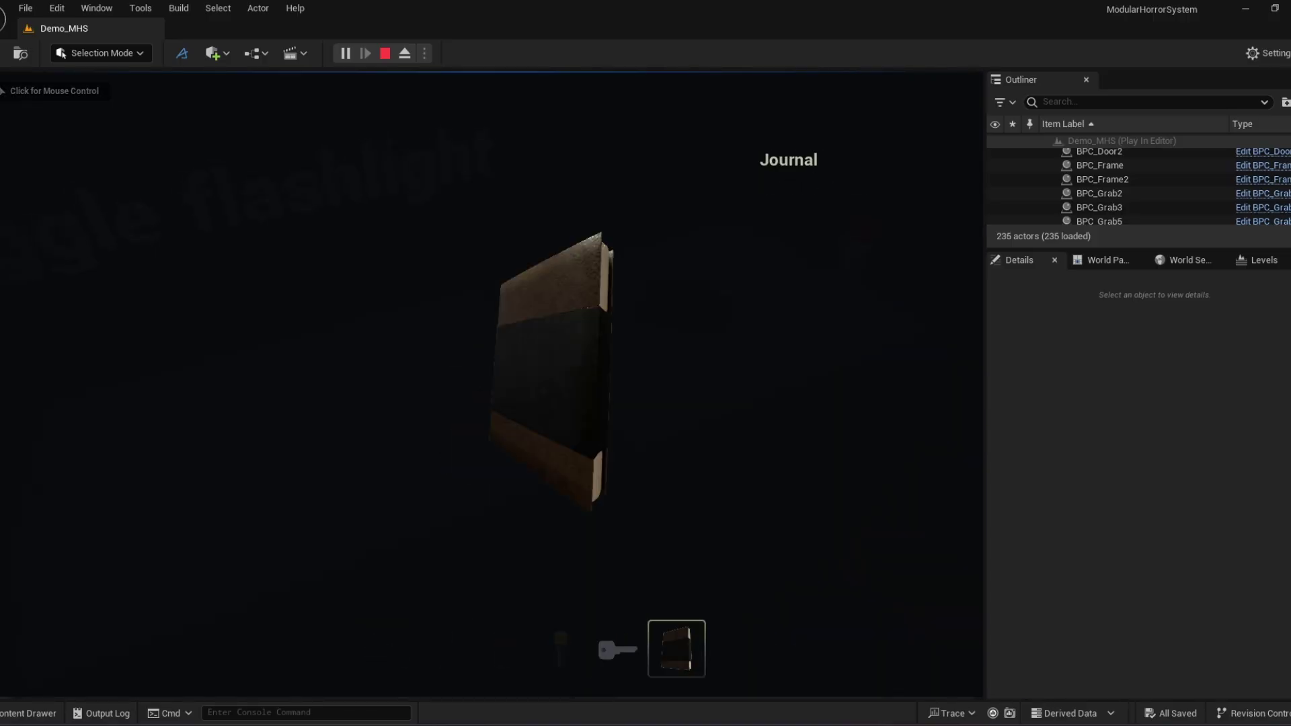
pyautogui.press('Tab')
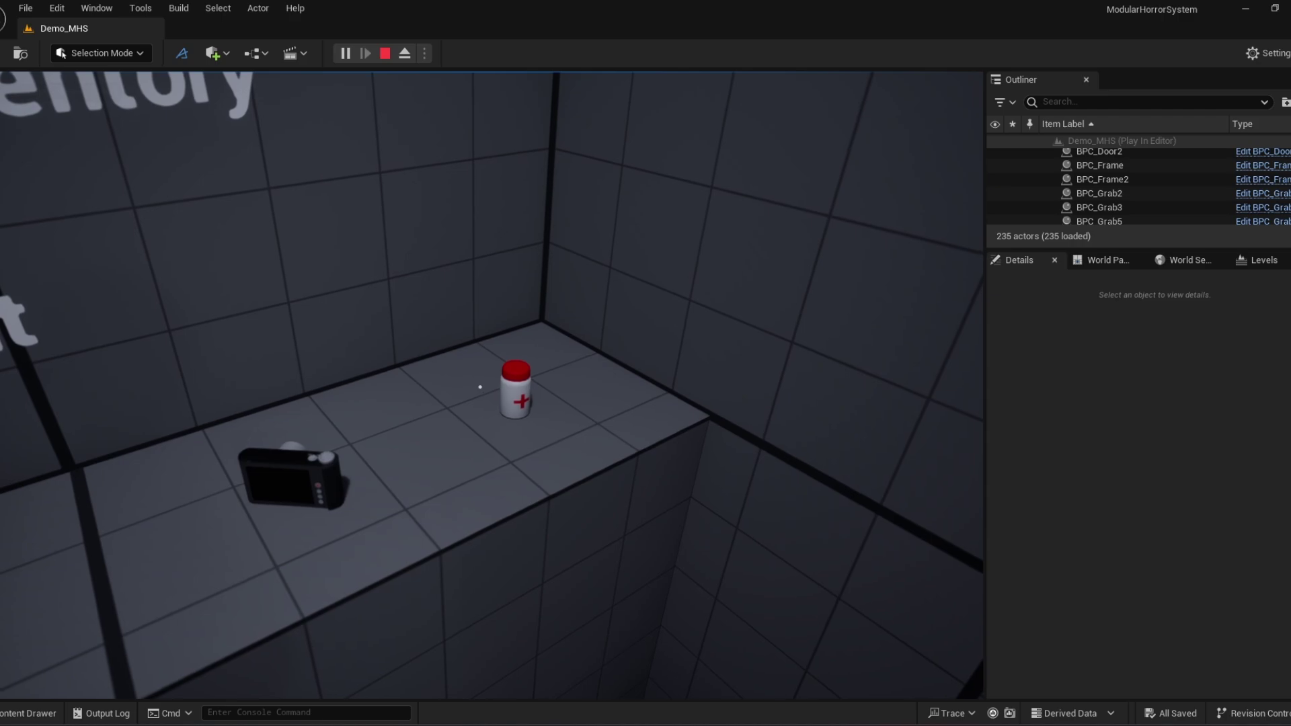
# Pick up the camera and the pill bottle from the inventory room's shelf.
pyautogui.press('w')
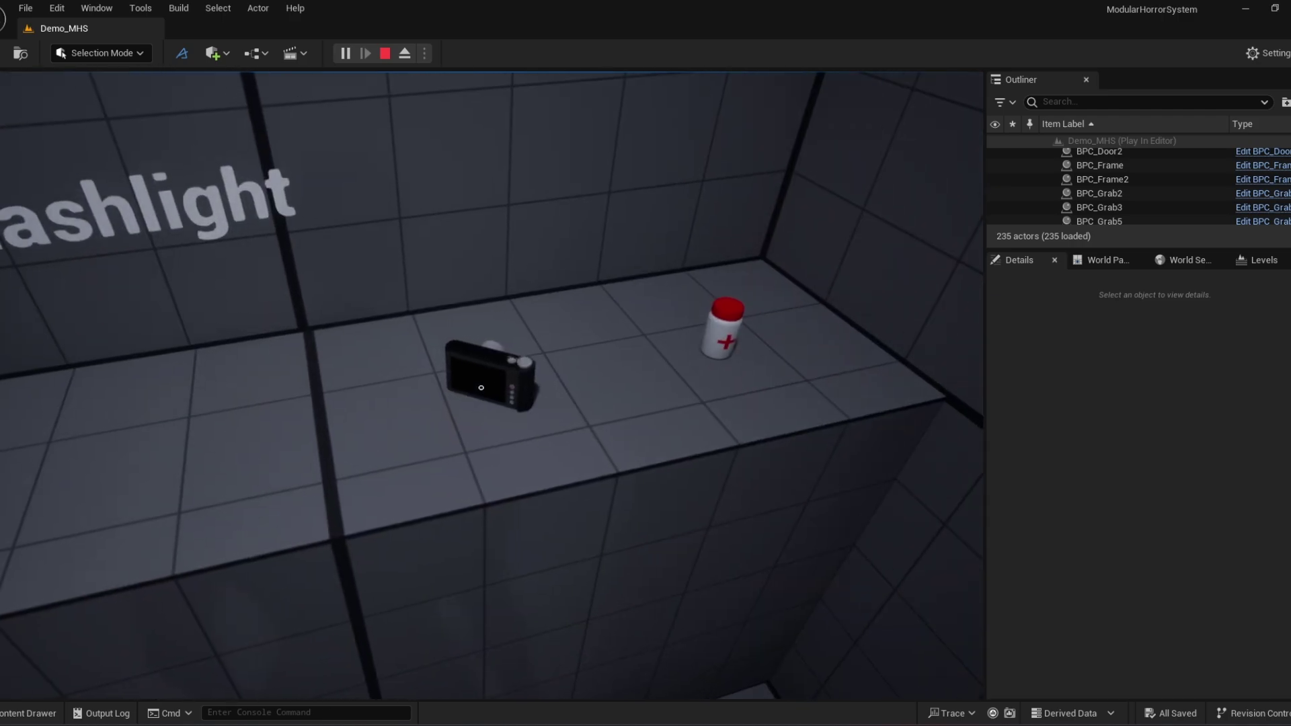
pyautogui.press('e')
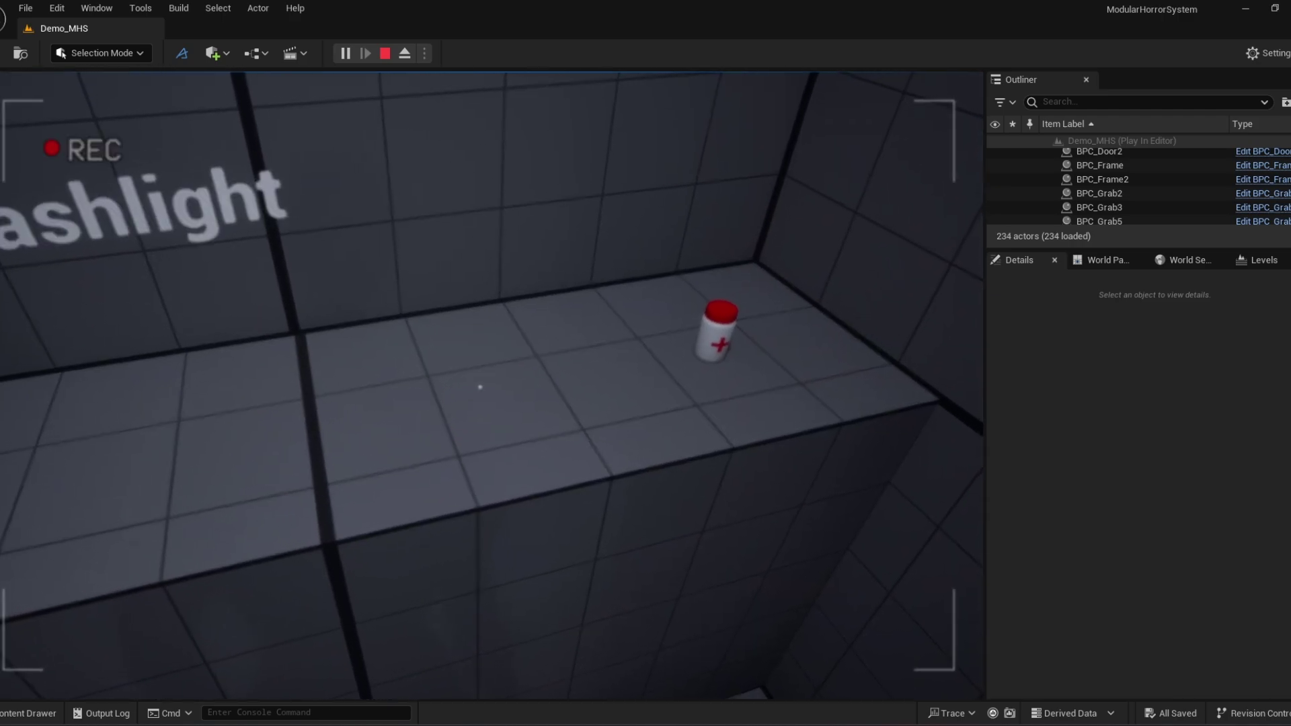
pyautogui.press('w')
pyautogui.press('s')
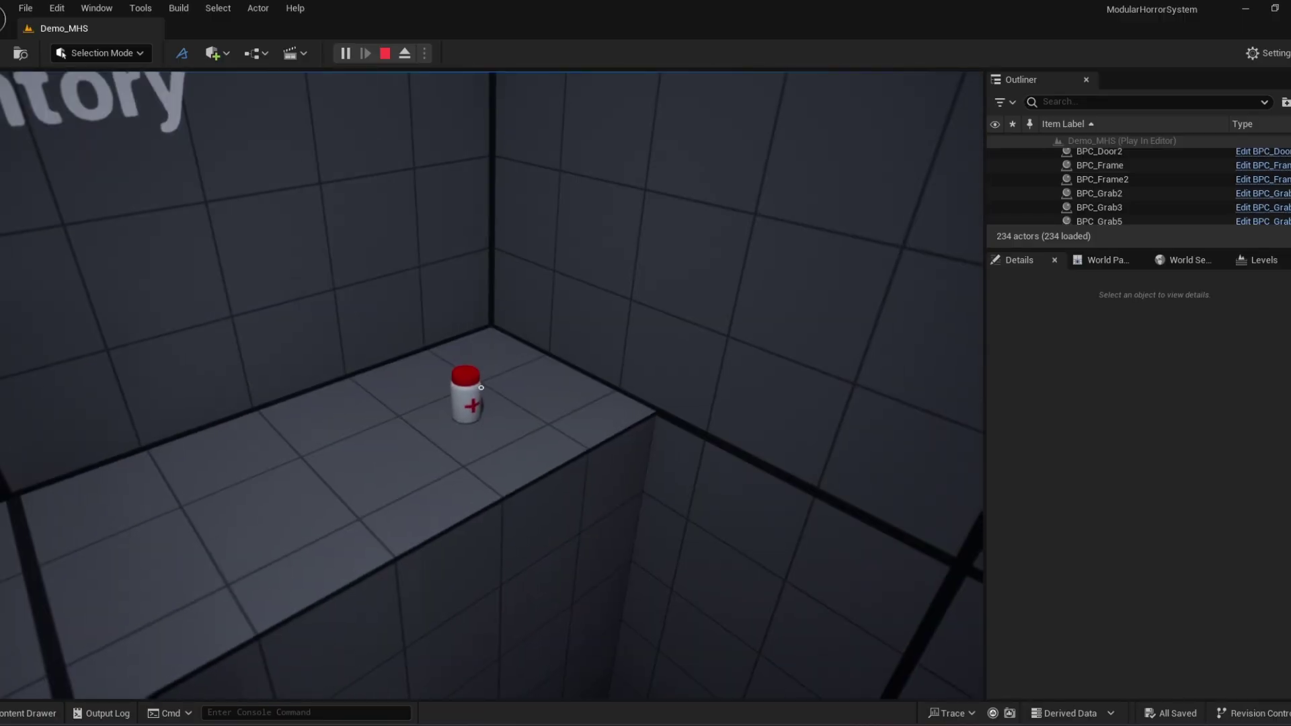
pyautogui.press('e')
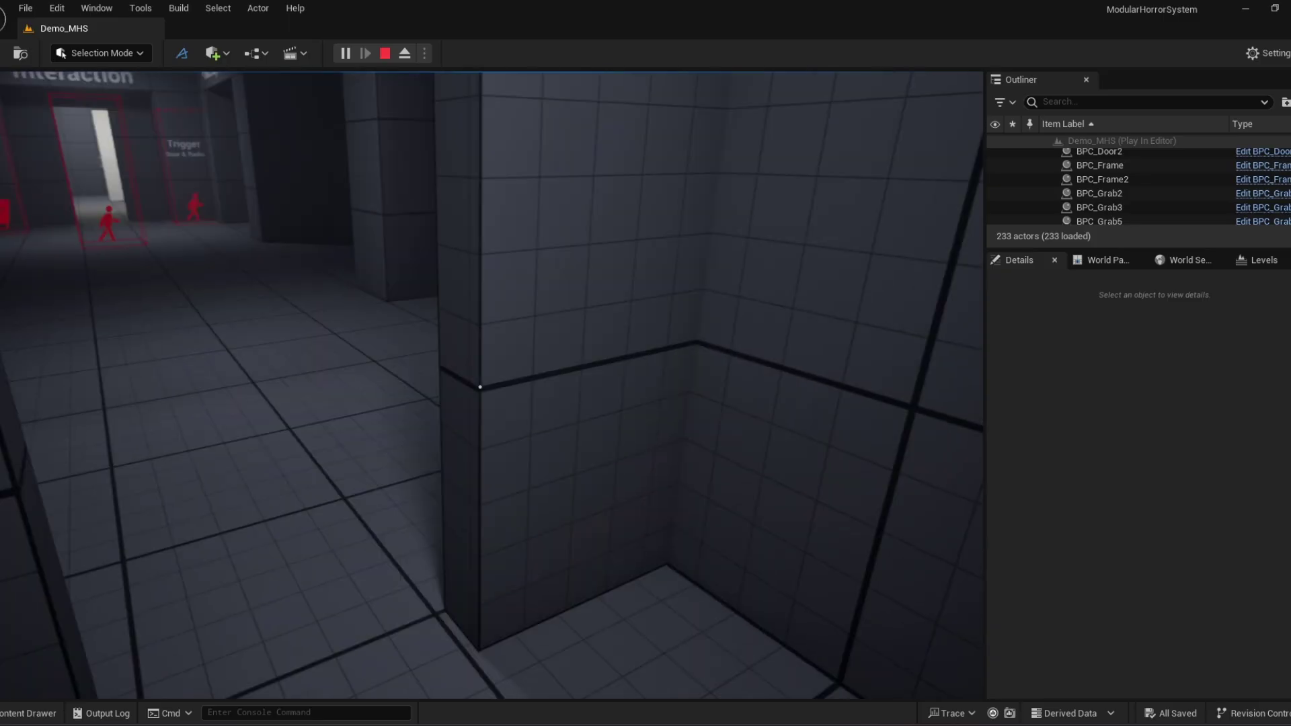
# Browse the inventory items through to the Pain Killers entry and close the inventory.
pyautogui.press('Tab')
pyautogui.scroll(-3, 492, 385)
pyautogui.press('d')
pyautogui.press('d')
pyautogui.press('d')
pyautogui.press('d')
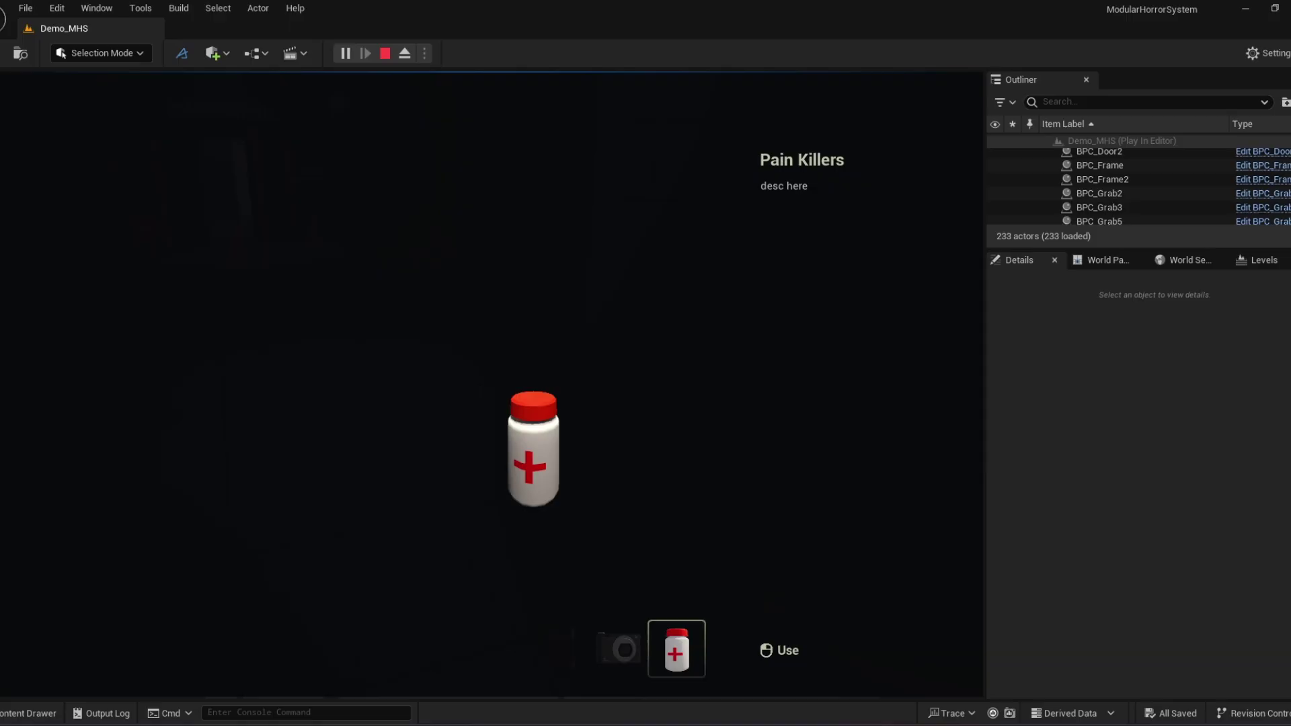
pyautogui.press('Tab')
# Walk back through the hub and enter the red journal trigger box beside the Interaction doorway.
pyautogui.press('w')
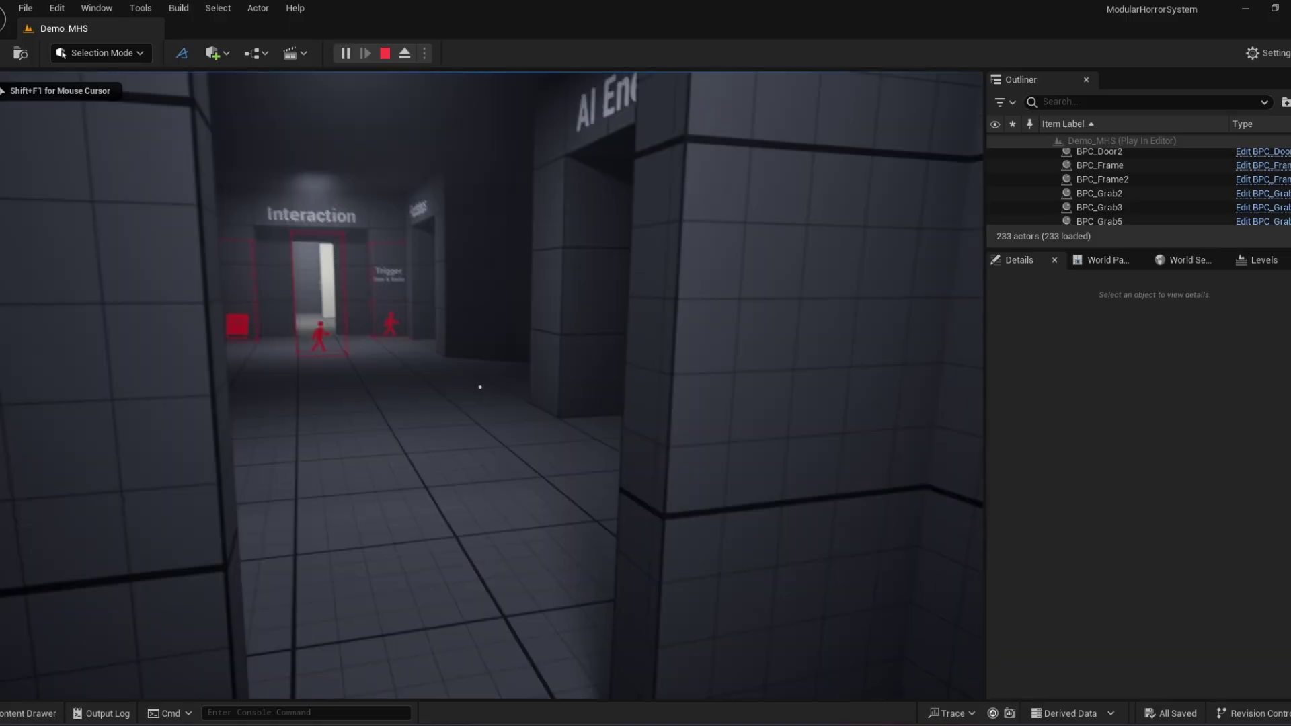
pyautogui.press('w')
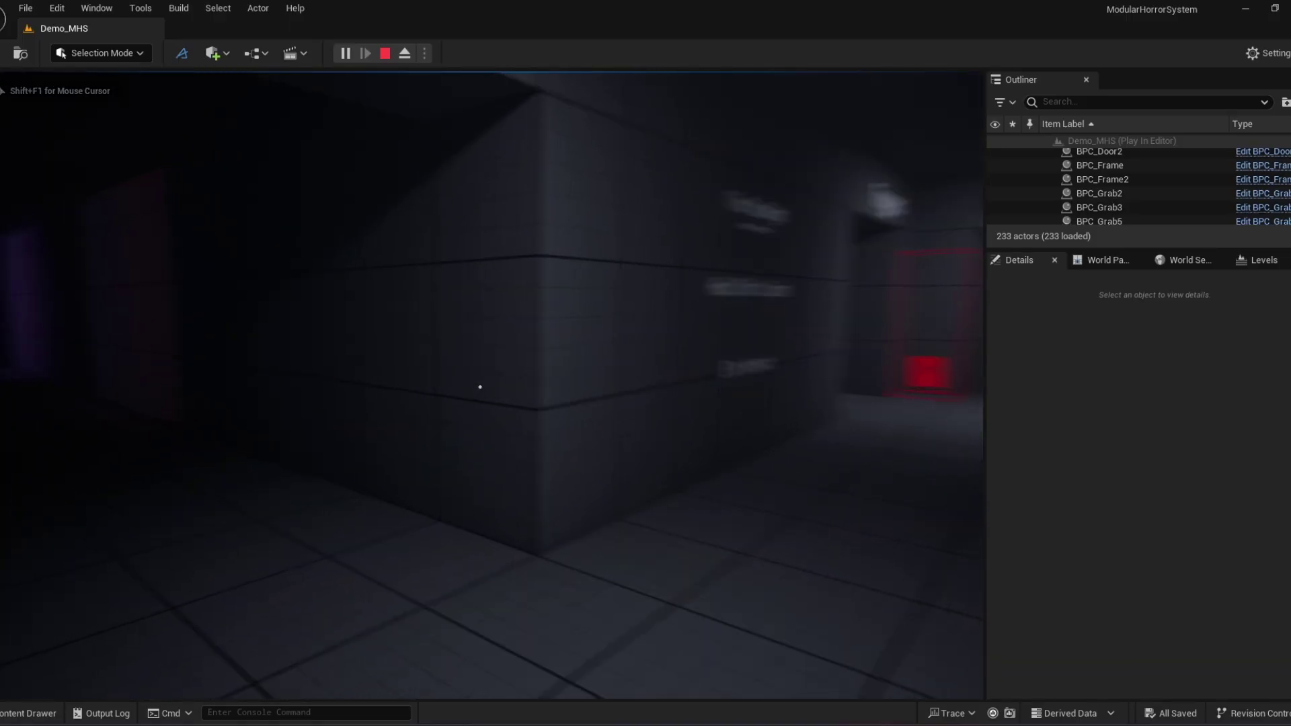
pyautogui.press('w')
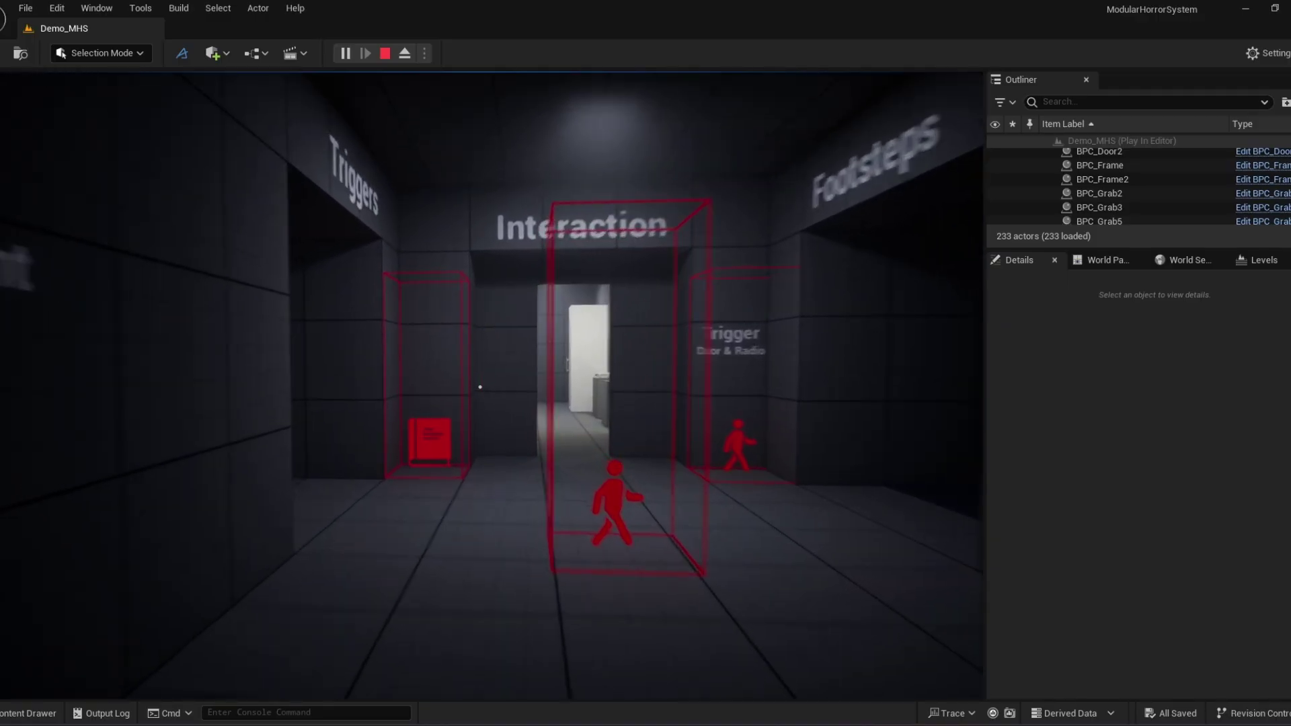
pyautogui.press('w')
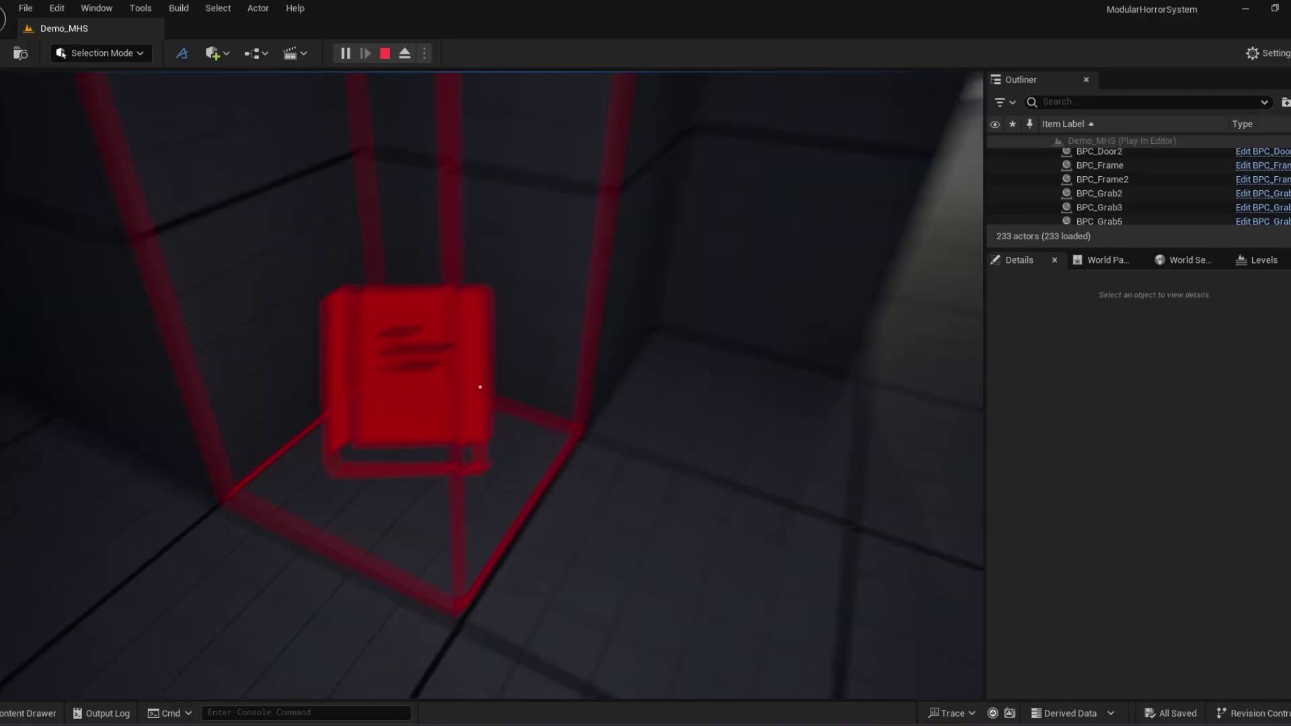
pyautogui.press('w')
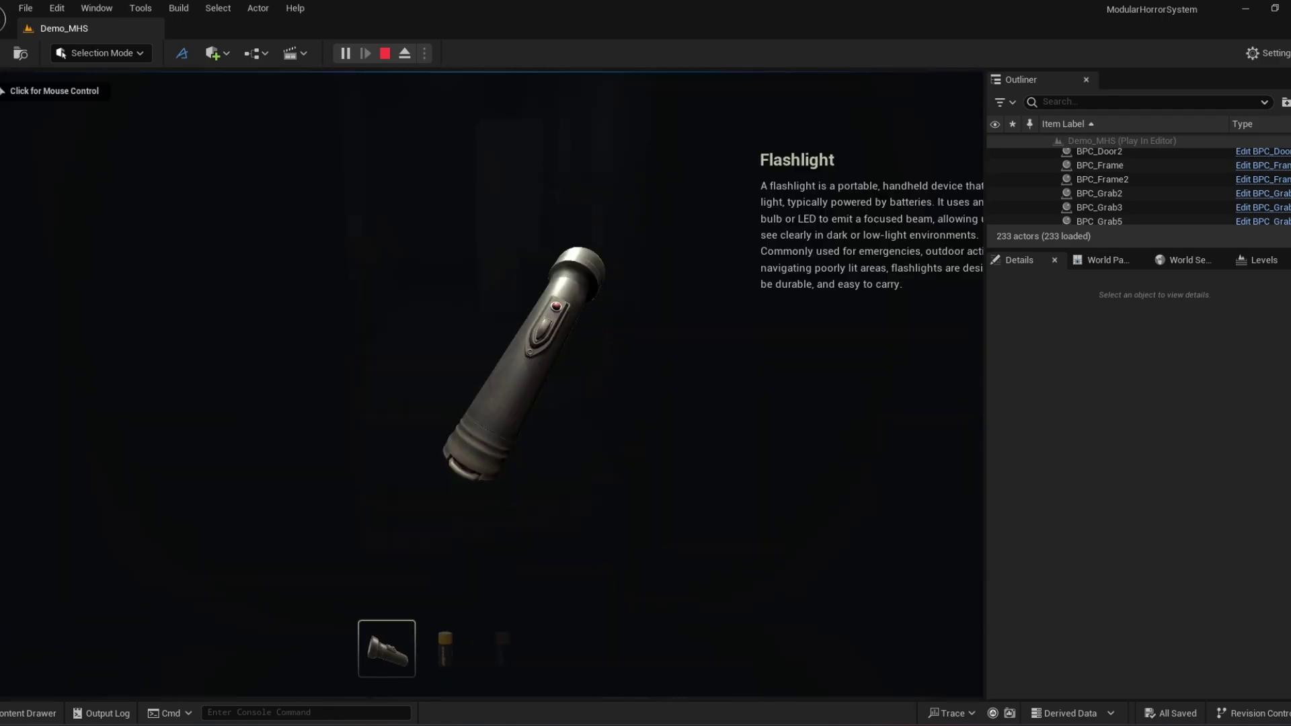
# View the Journal entry among the inventory items and close the inventory.
pyautogui.press('d')
pyautogui.press('d')
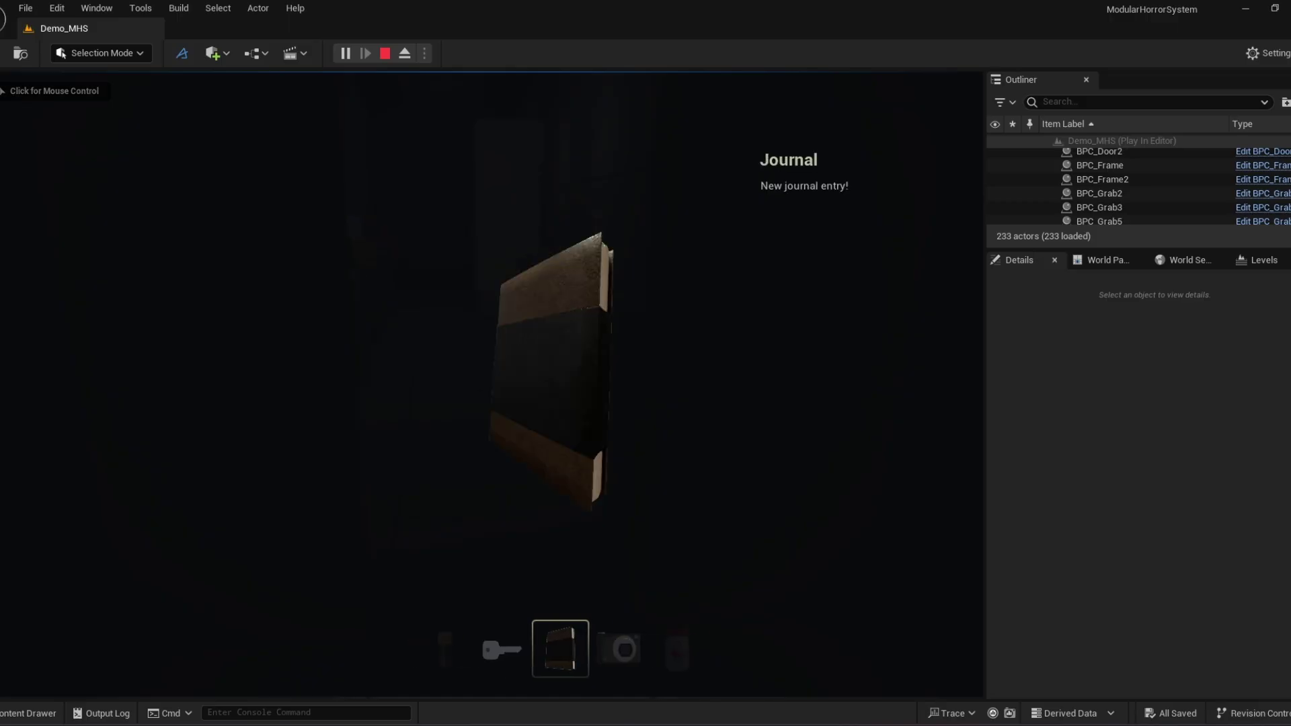
pyautogui.press('Tab')
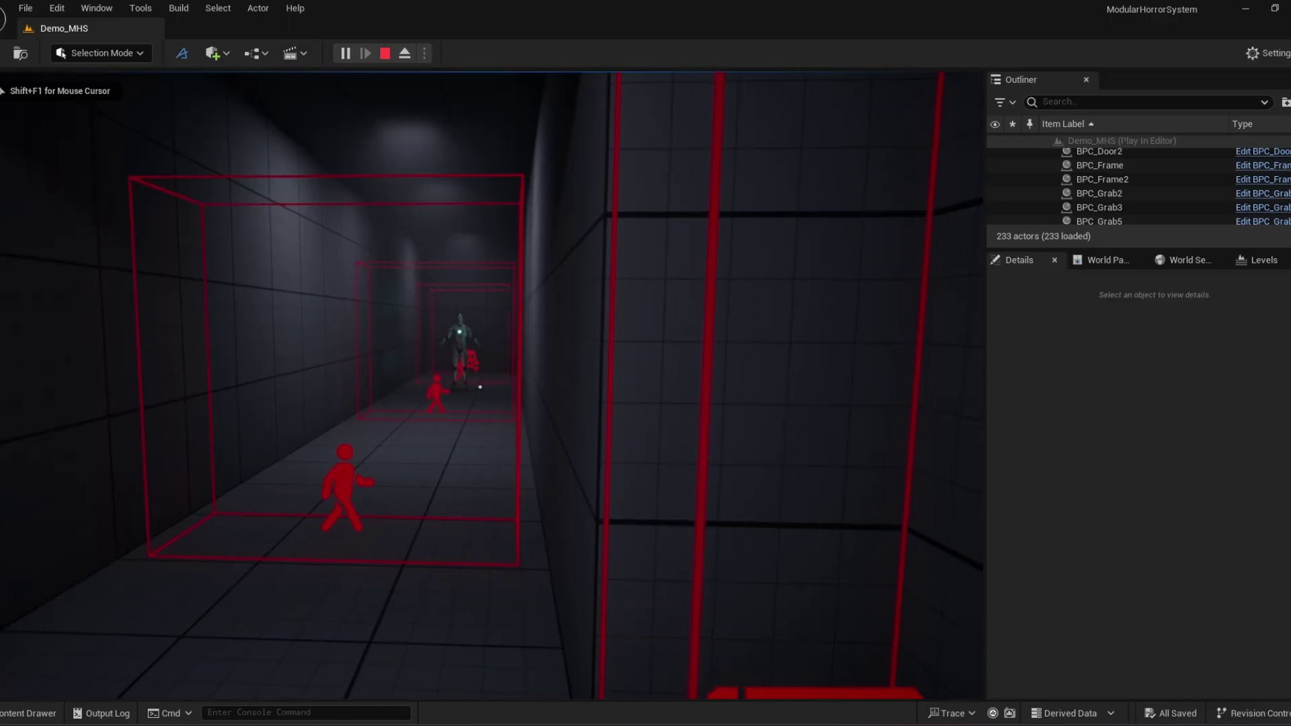
# Walk across the hub toward the Interaction room's doorway and the Door & Radio trigger.
pyautogui.press('w')
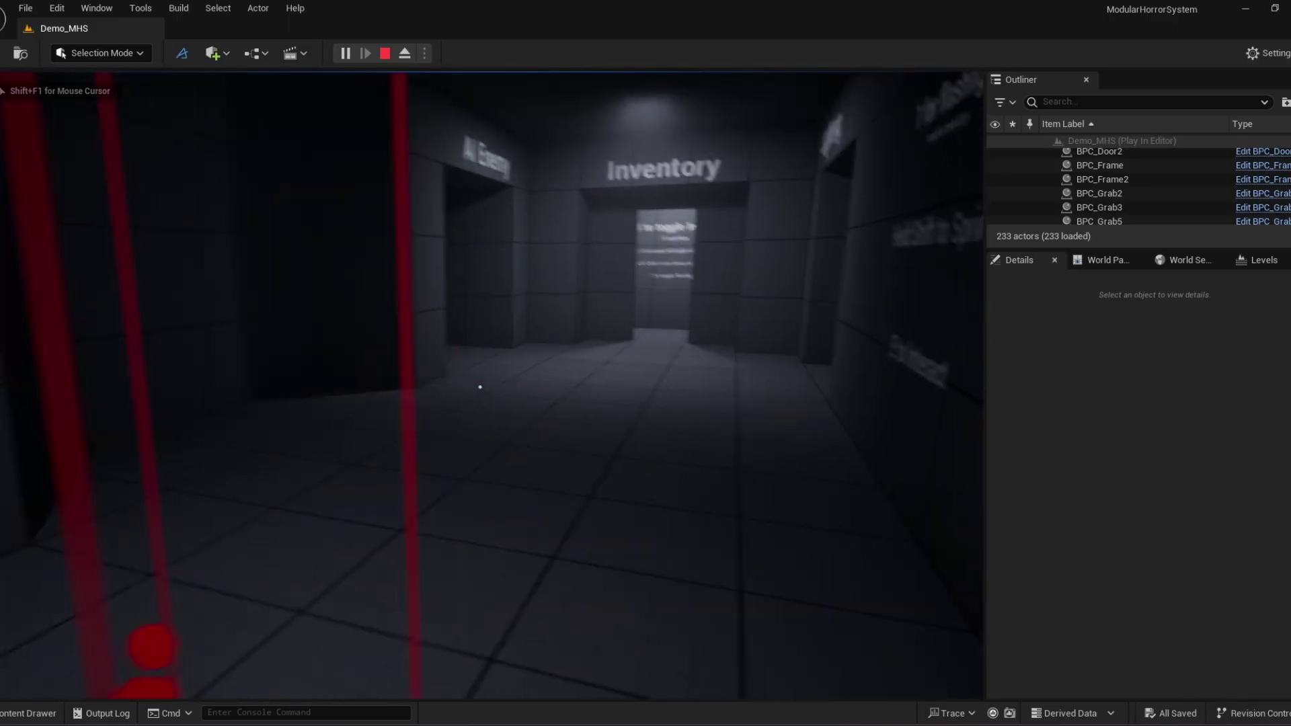
pyautogui.press('d')
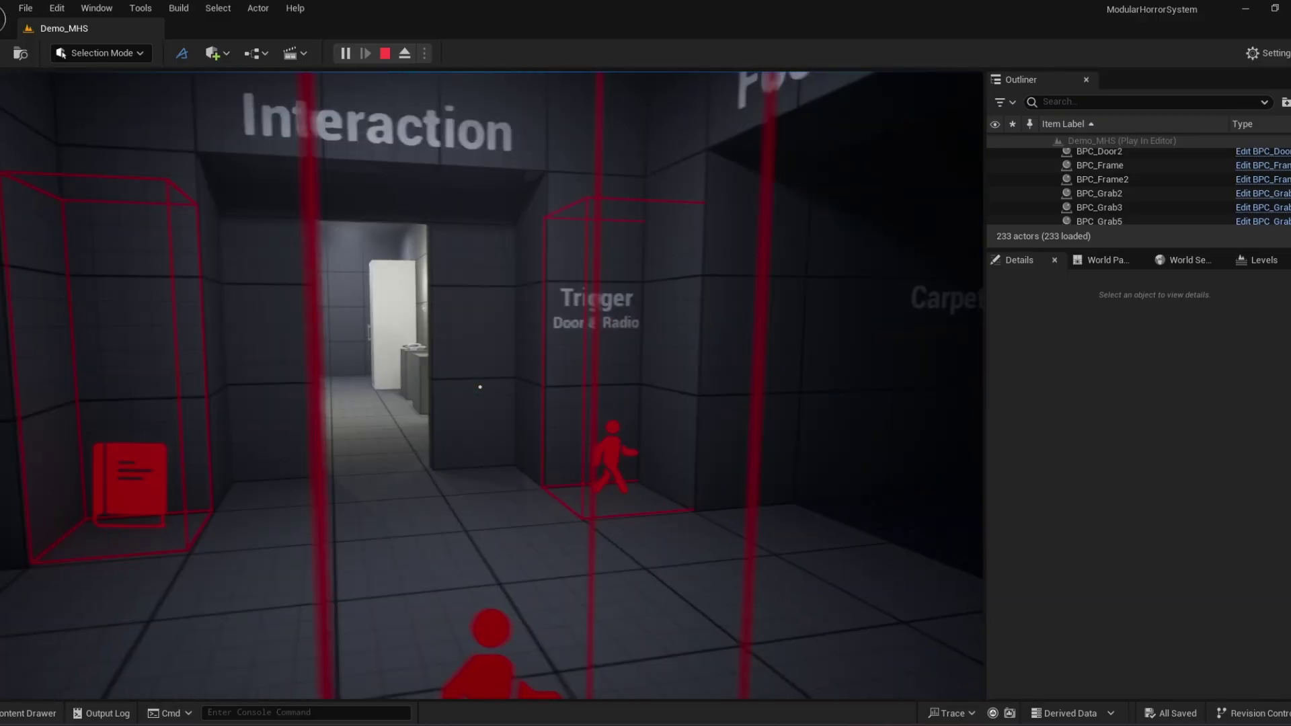